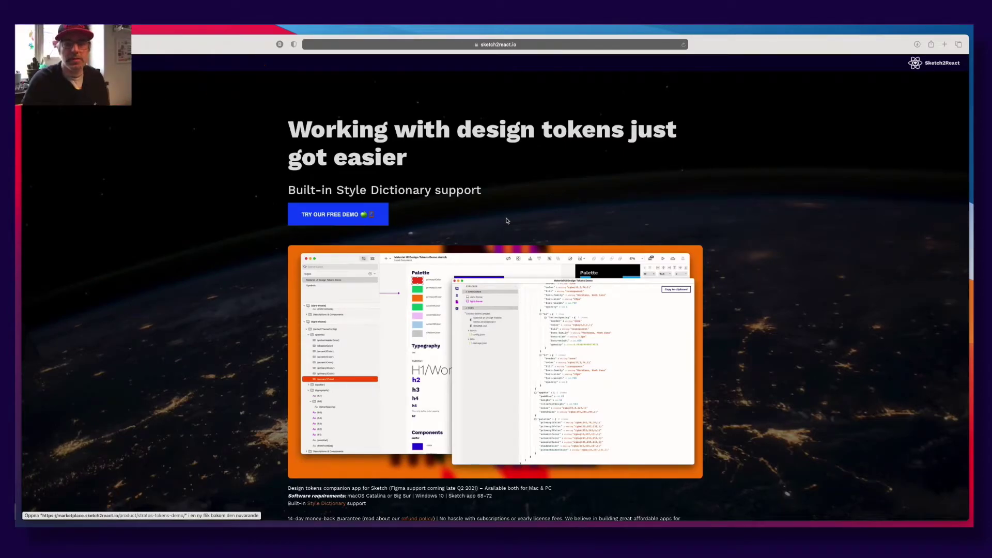
Step: Focus Safari on the sketch2react.io page, then bring Stratos Tokens 2021.2.0 to the front
click(562, 221)
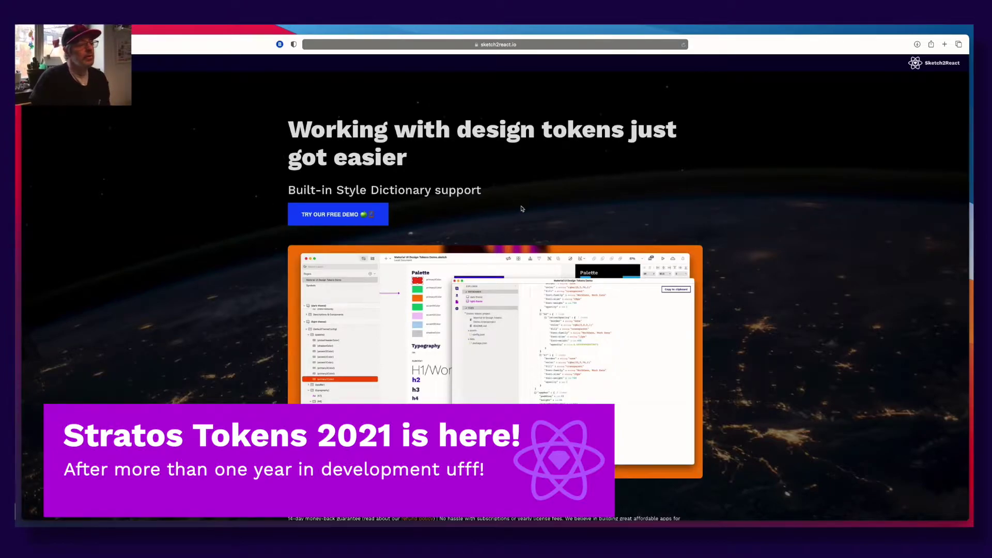
key(super+Tab)
click(312, 293)
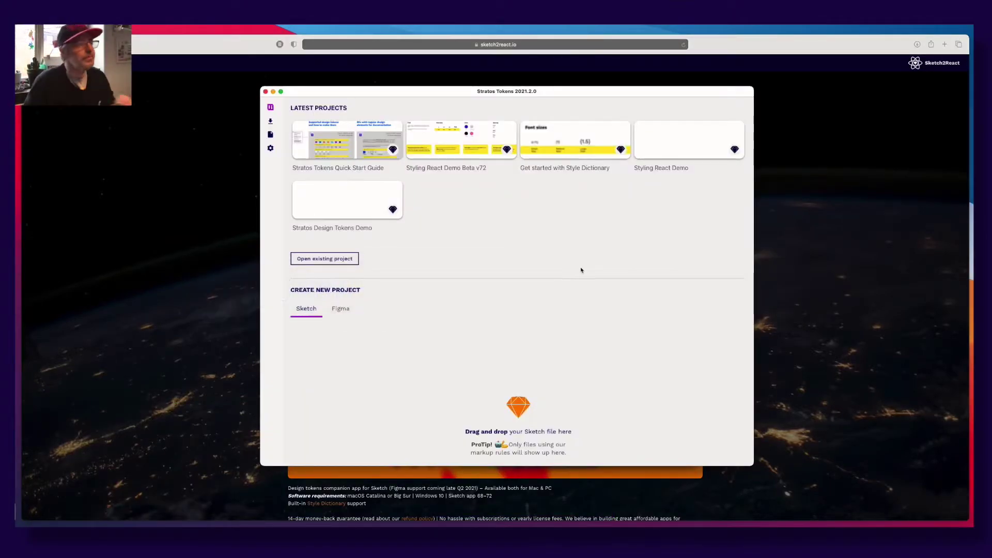
drag(380, 90, 380, 103)
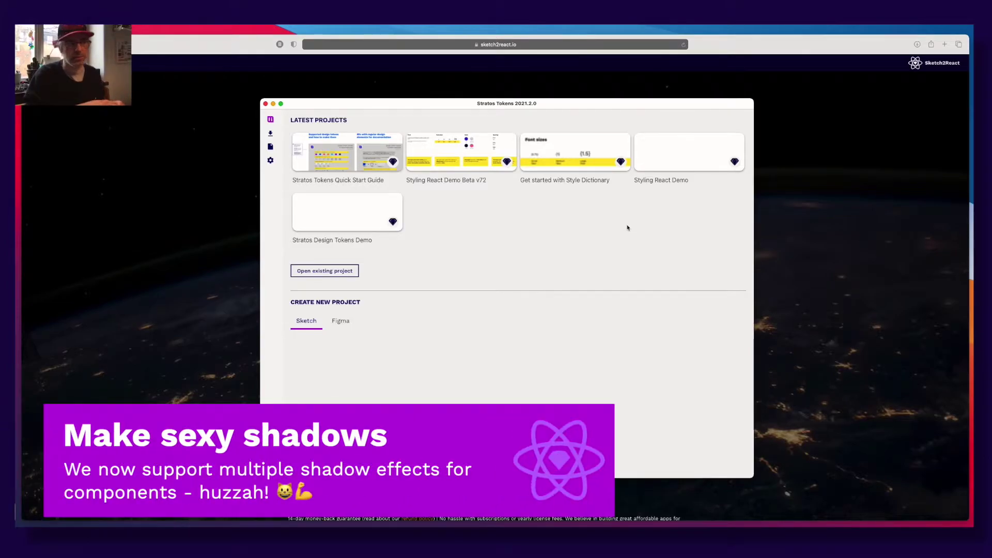
key(super+Tab)
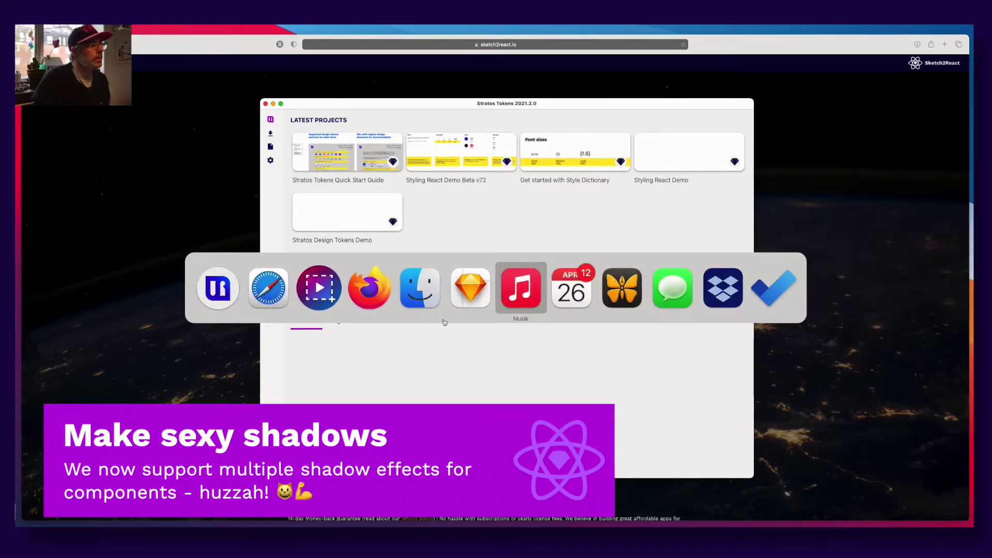
Step: In the Sketch Quick Start Guide, select the colour swatch row and the Rectangles with shadows heading
click(468, 288)
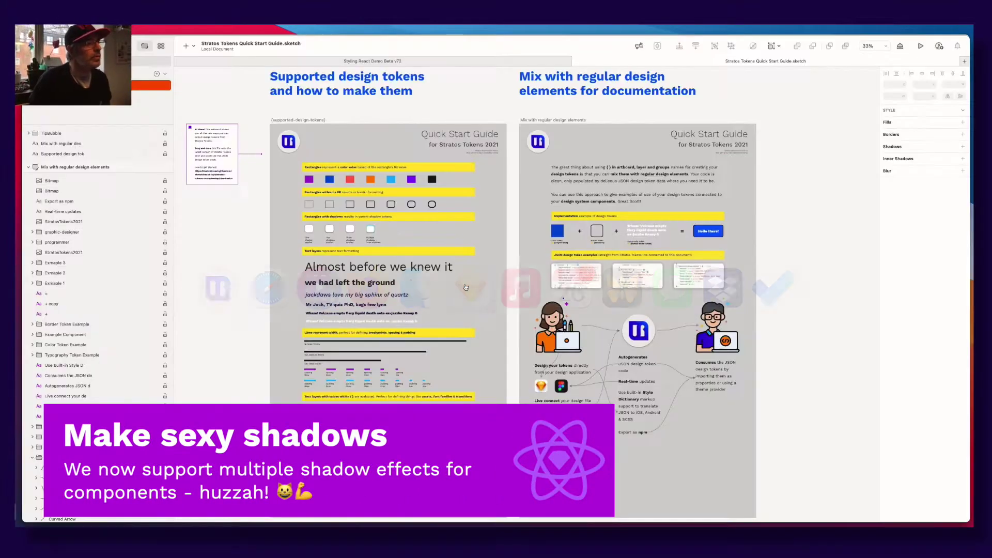
click(406, 179)
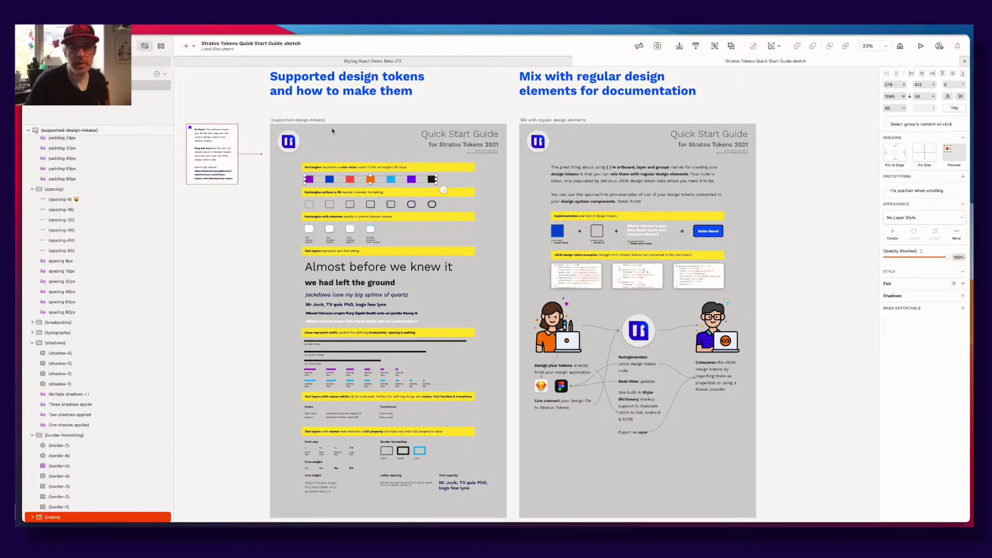
click(348, 220)
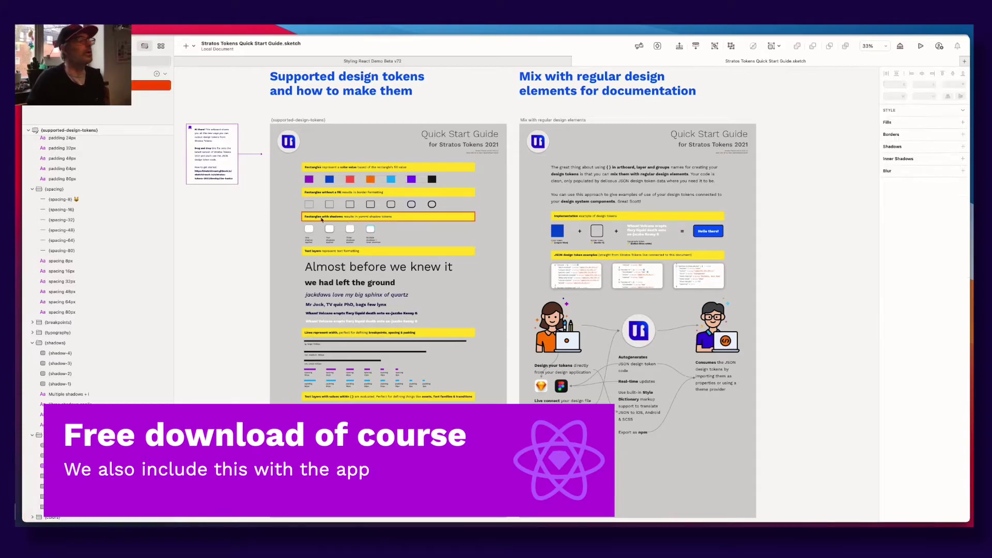
scroll(348, 221, left, 3)
click(354, 181)
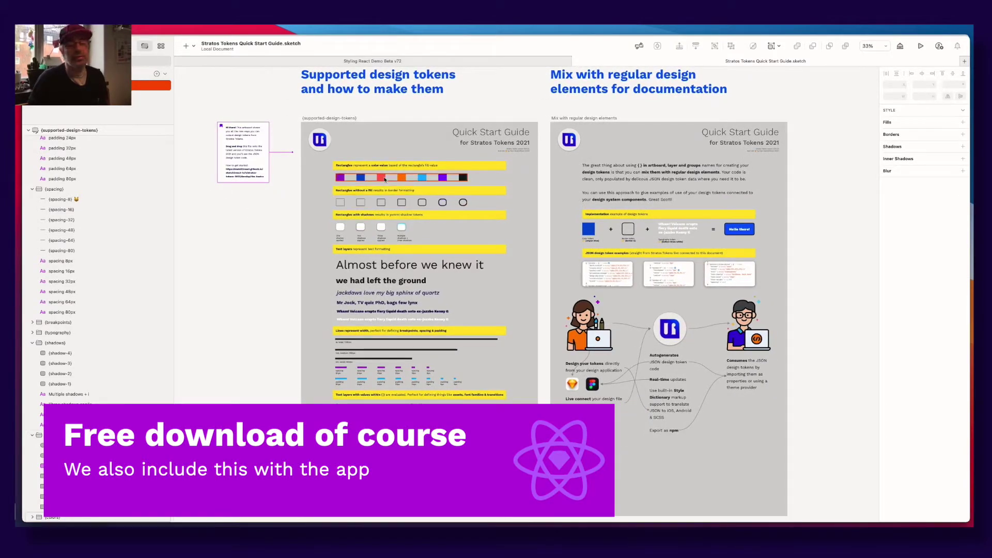
Step: Zoom to 66%, select the Multiple shadows swatch, then bring Stratos Tokens to the front
key(super+plus)
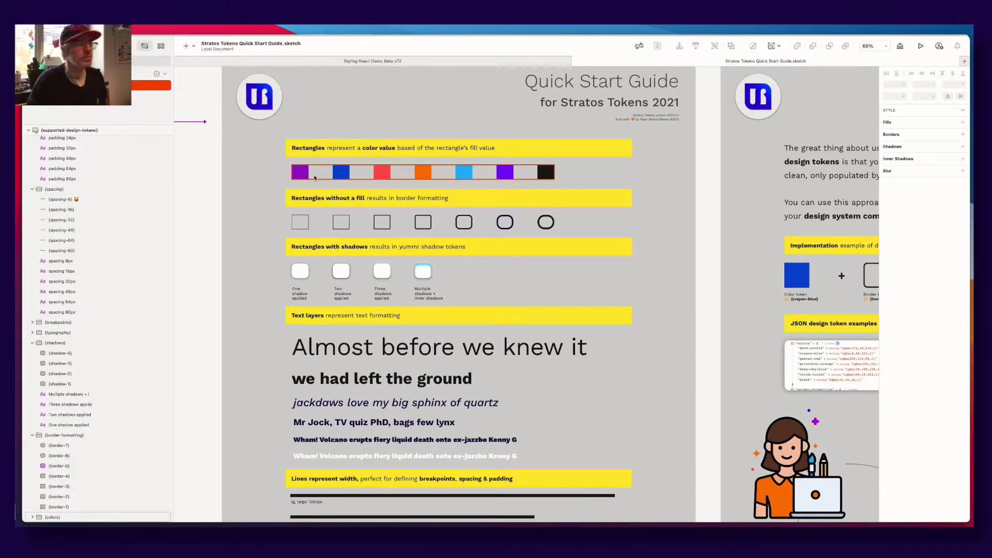
scroll(394, 214, down, 2)
scroll(394, 214, down, 2)
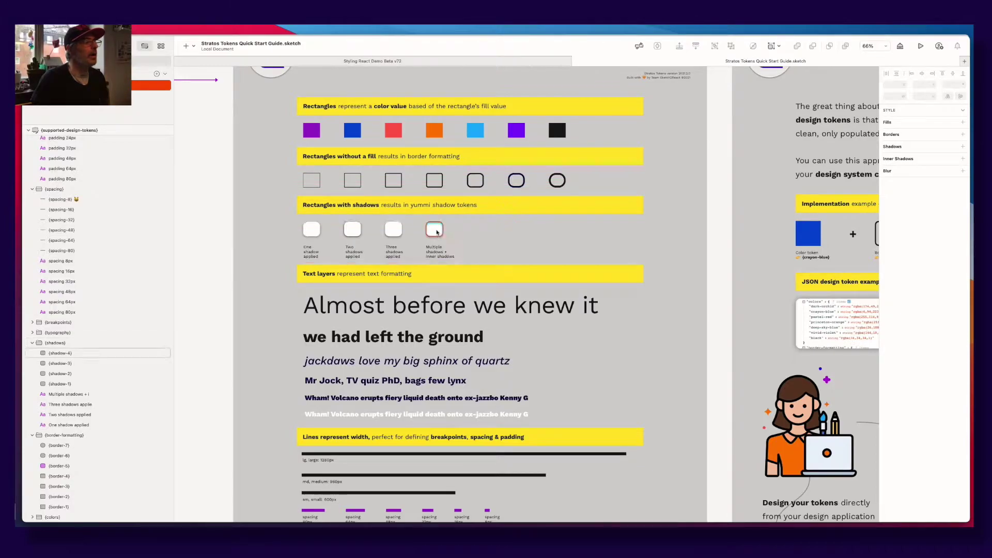
click(437, 233)
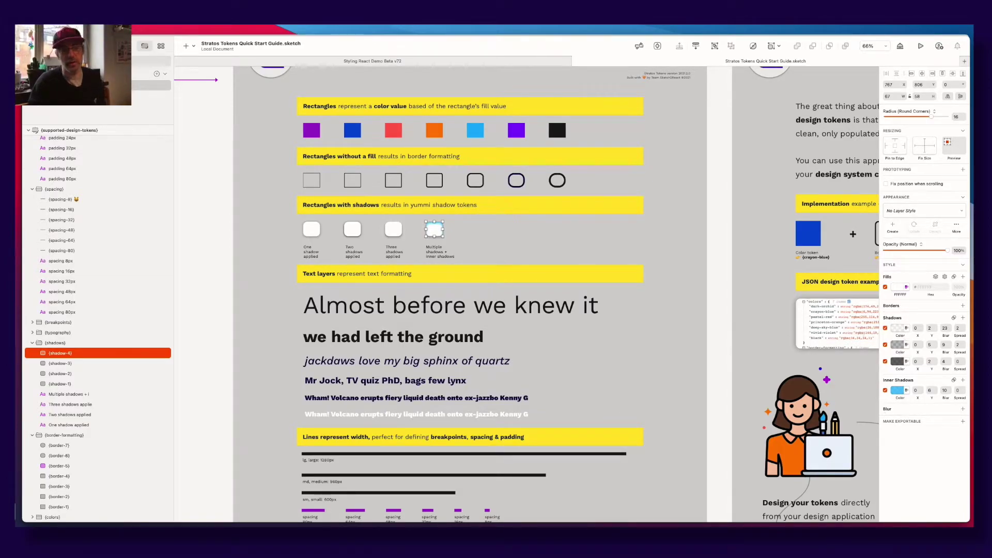
key(super+Tab)
click(267, 294)
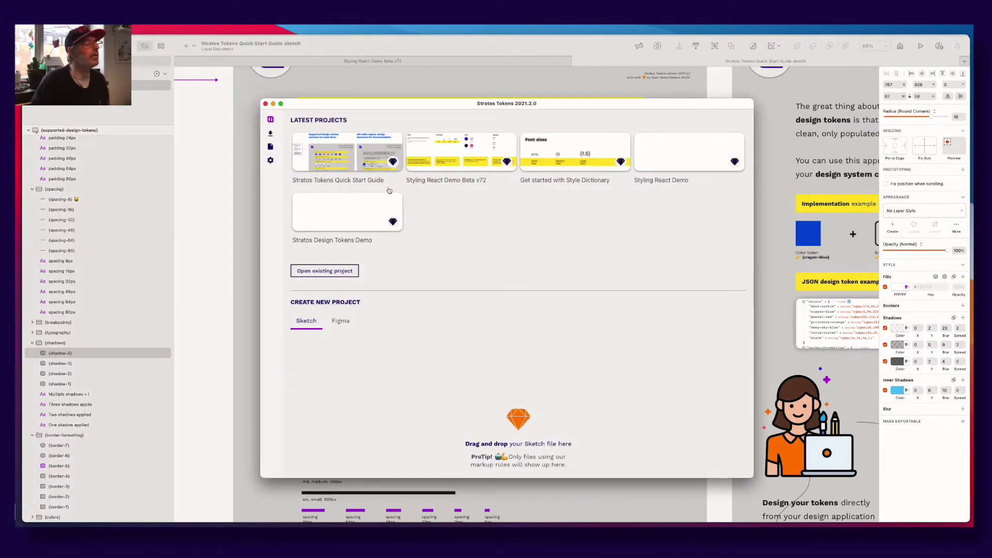
Step: Scroll the Quick Start Guide's supported-design-tokens JSON through the shadows, then select Sketch's shadows group
click(354, 161)
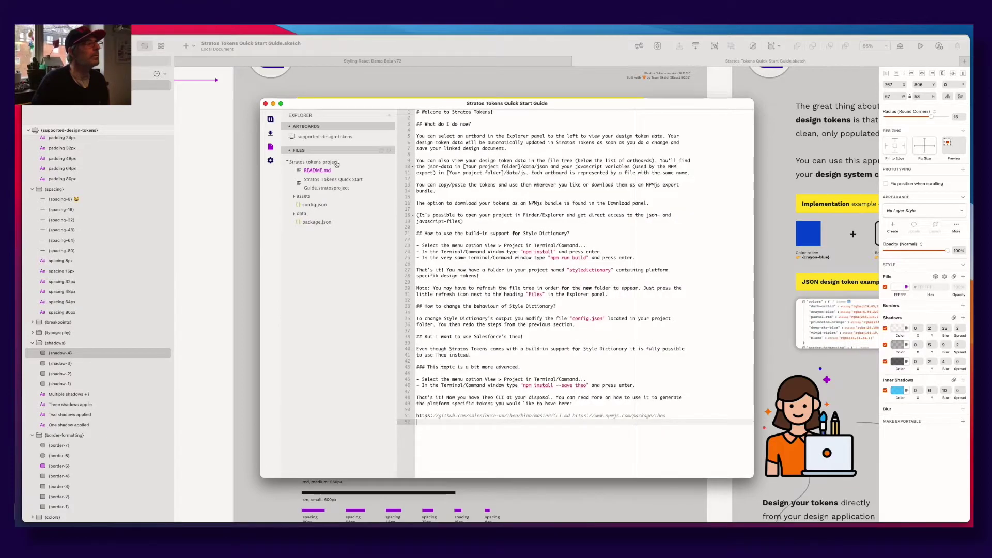
click(322, 137)
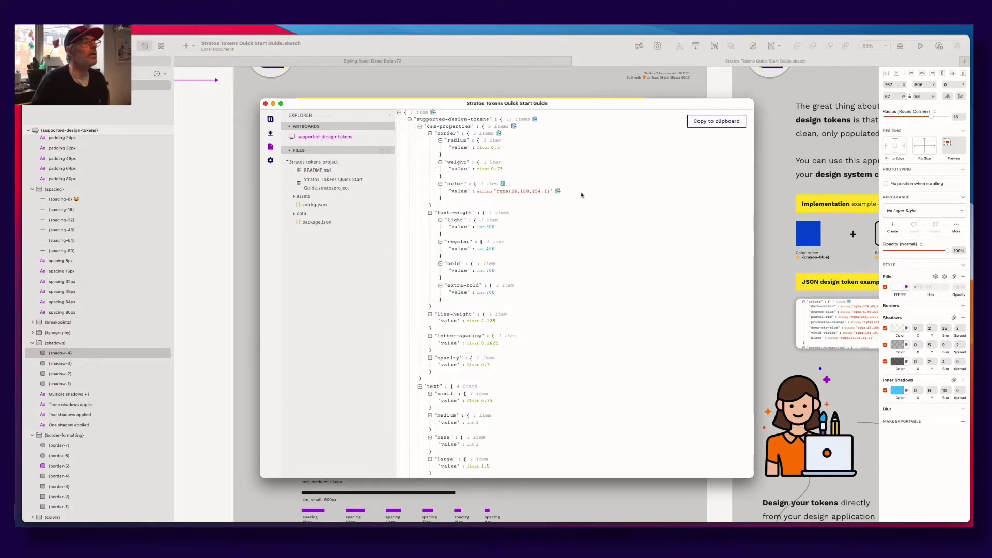
scroll(592, 215, down, 6)
scroll(592, 215, down, 9)
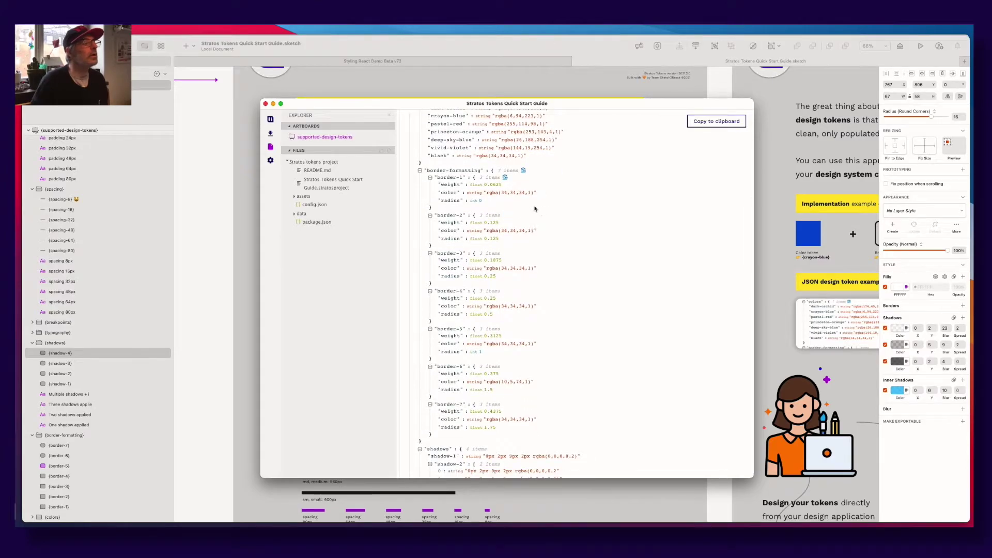
scroll(538, 209, down, 3)
scroll(535, 208, down, 8)
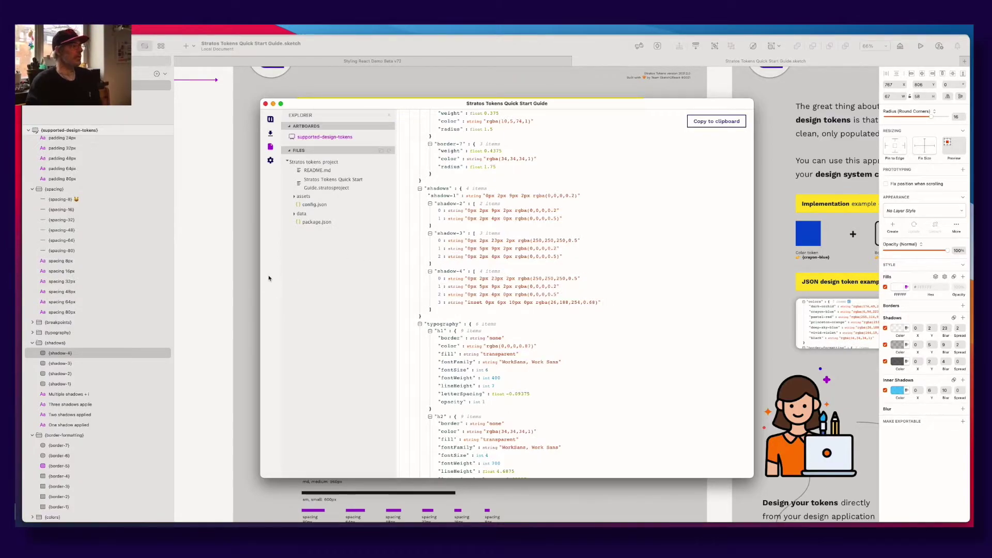
click(223, 270)
click(313, 251)
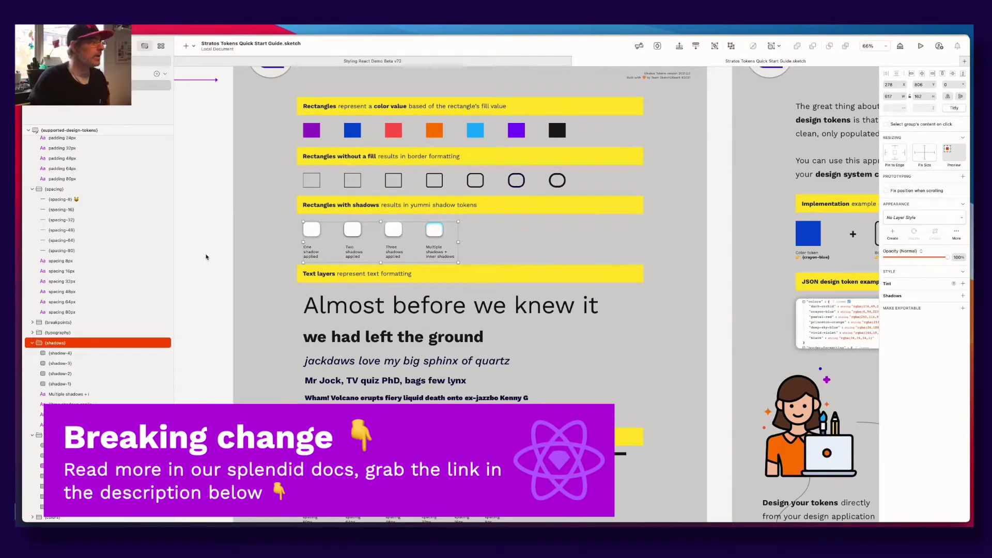
Step: Deselect, zoom out to 46%, and view the supported-design-tokens artboard whole
click(207, 257)
scroll(259, 250, down, 3)
scroll(285, 223, up, 2)
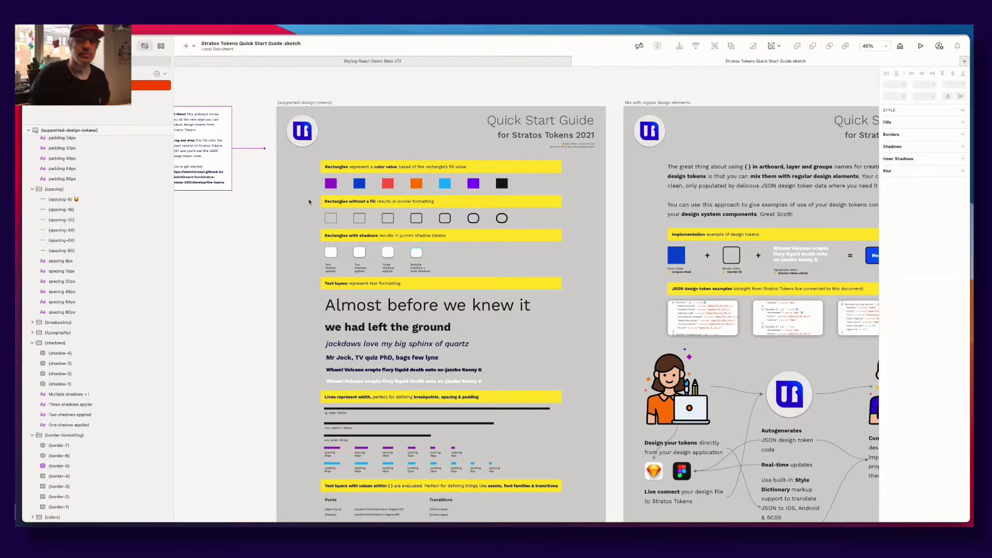
click(308, 103)
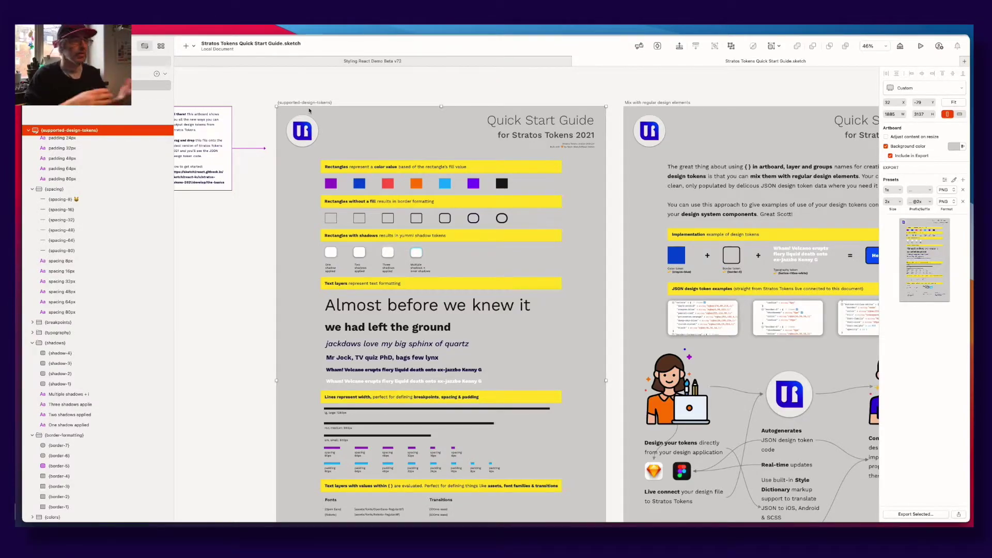
click(255, 161)
Step: Pan to bring the left note artboard into view, then return to the Stratos Tokens JSON
drag(687, 197, 543, 180)
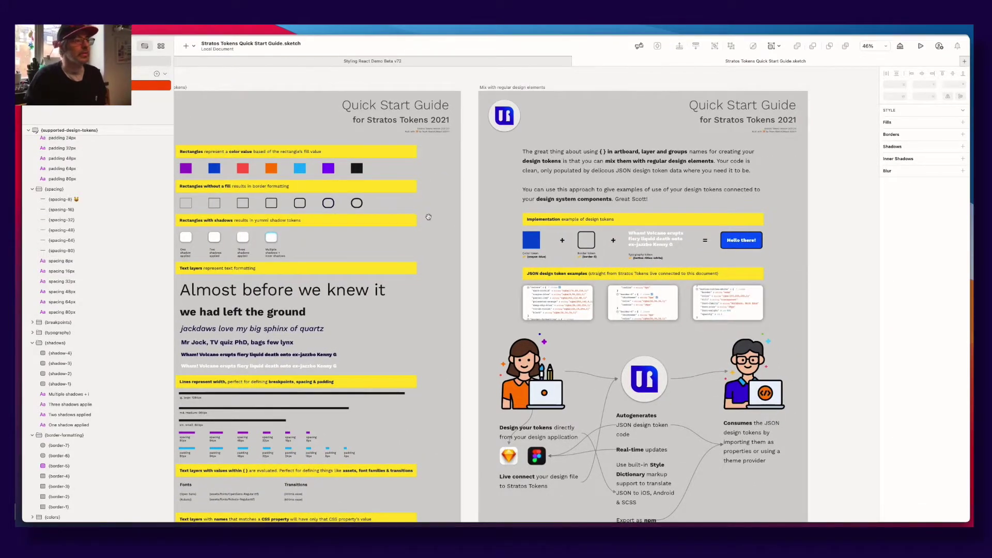
drag(430, 217, 564, 217)
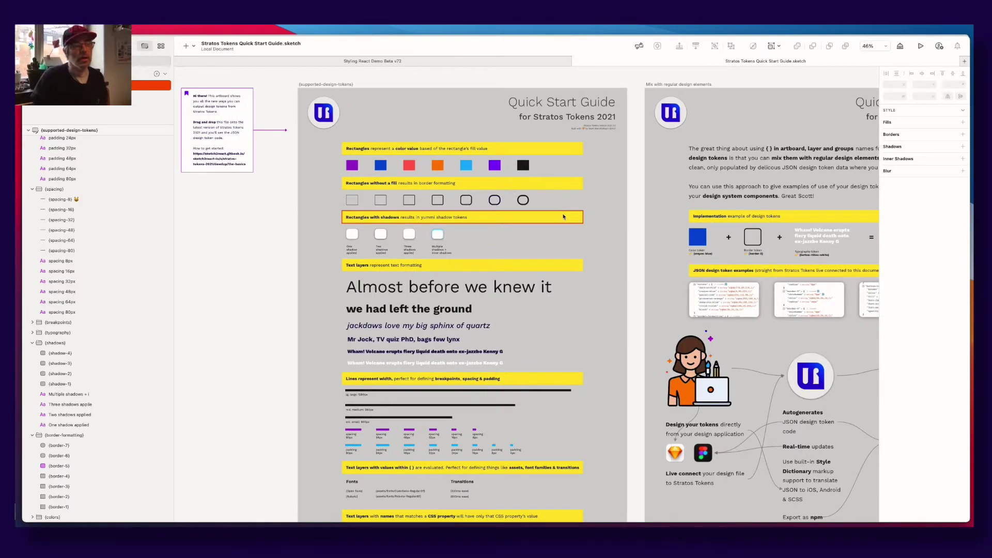
key(super+Tab)
key(super+shift+Tab)
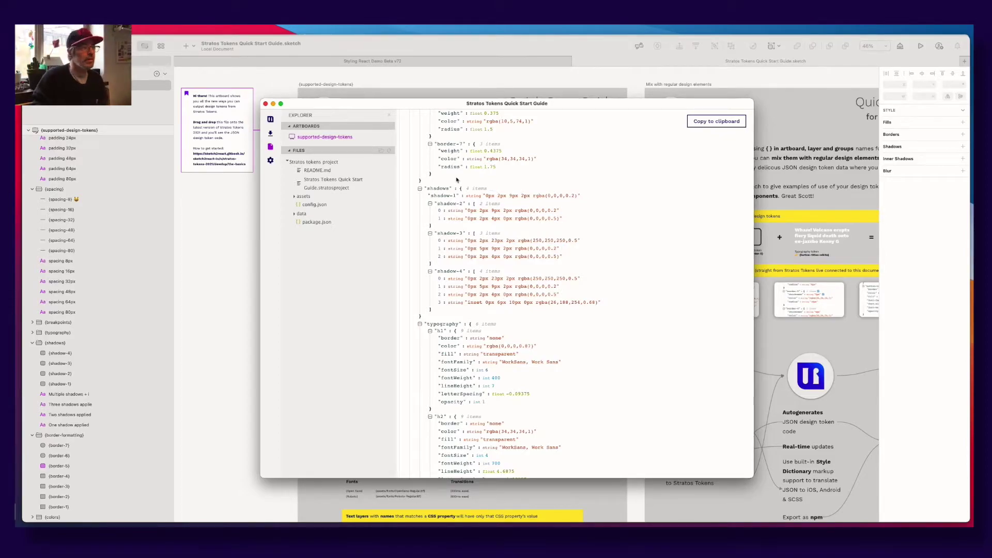
Step: Switch from Stratos Tokens back to the Quick Start Guide document in Sketch
key(super+Tab)
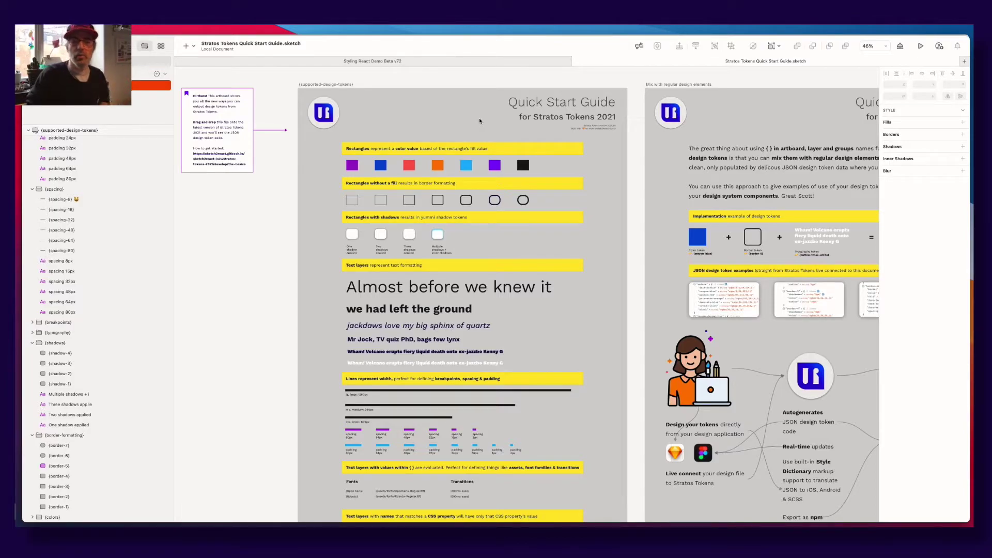
Step: Zoom to the breakpoint lines and drill into {breakpoints} > {lg} on the 1280px line
scroll(480, 121, down, 5)
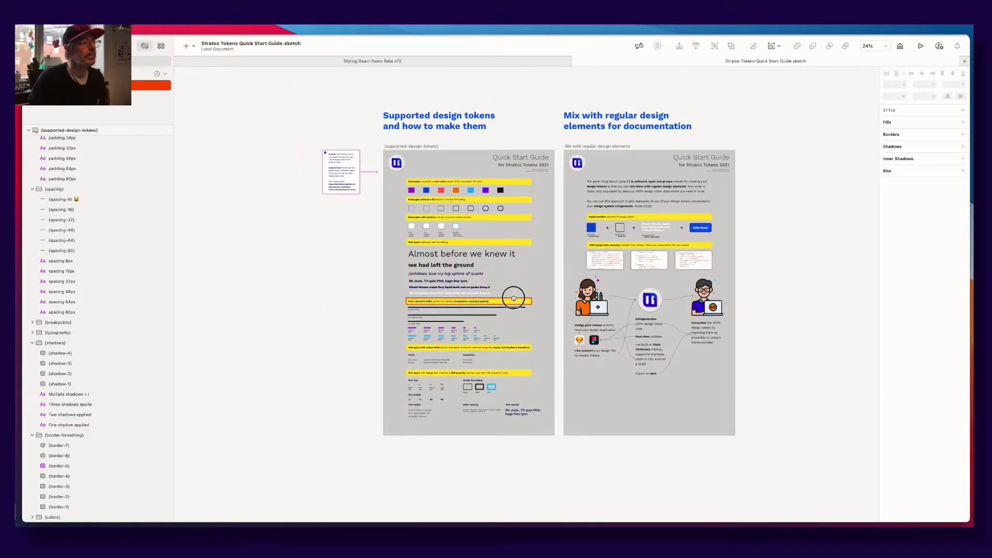
scroll(468, 310, up, 6)
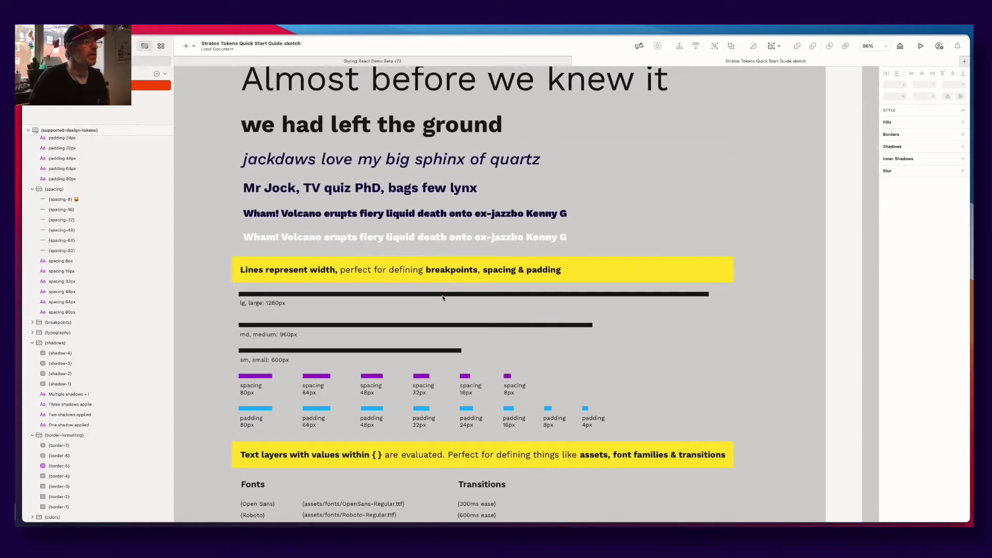
double_click(443, 294)
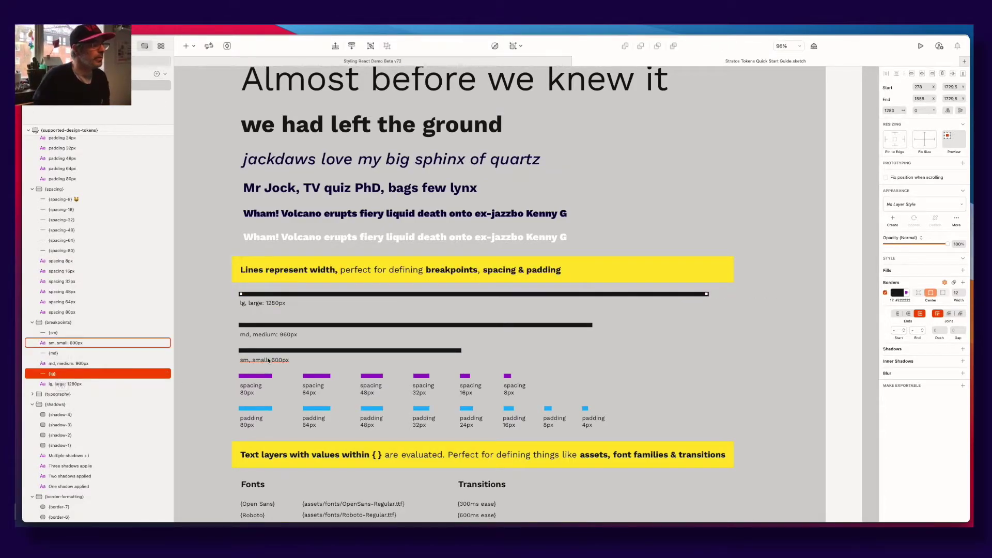
Step: Zoom into the CSS properties section, select Border formatting, then the light font-weight sample
scroll(252, 369, down, 3)
scroll(251, 369, down, 3)
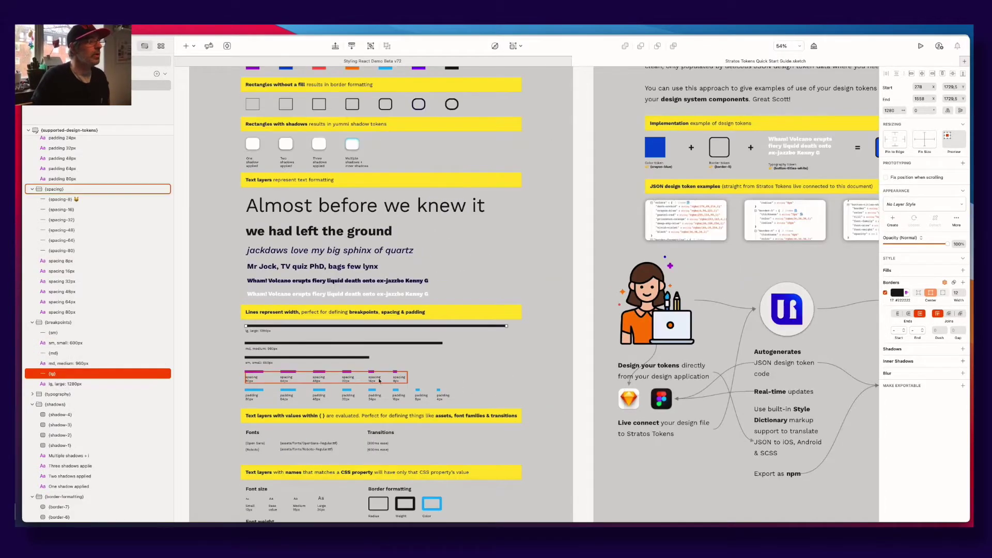
scroll(465, 335, down, 5)
click(487, 312)
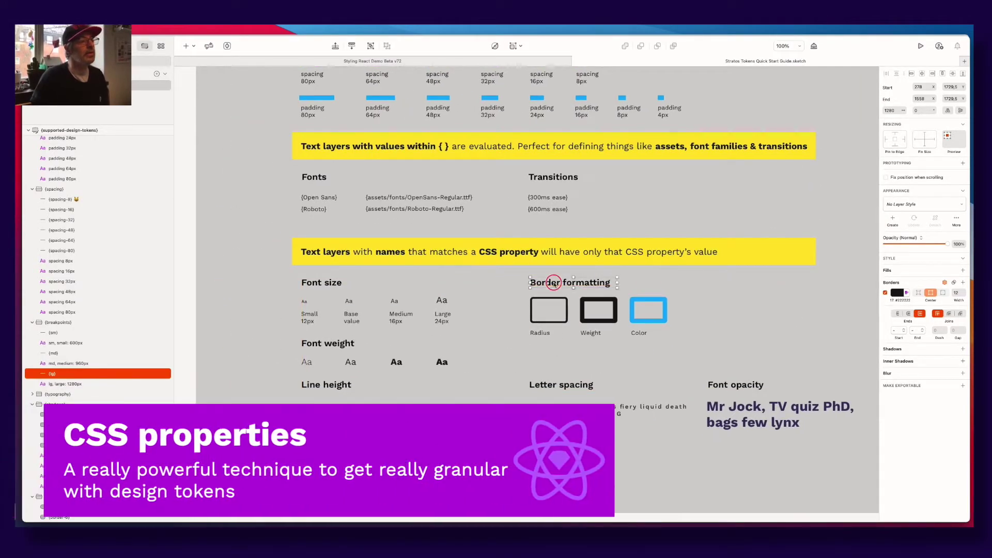
click(533, 282)
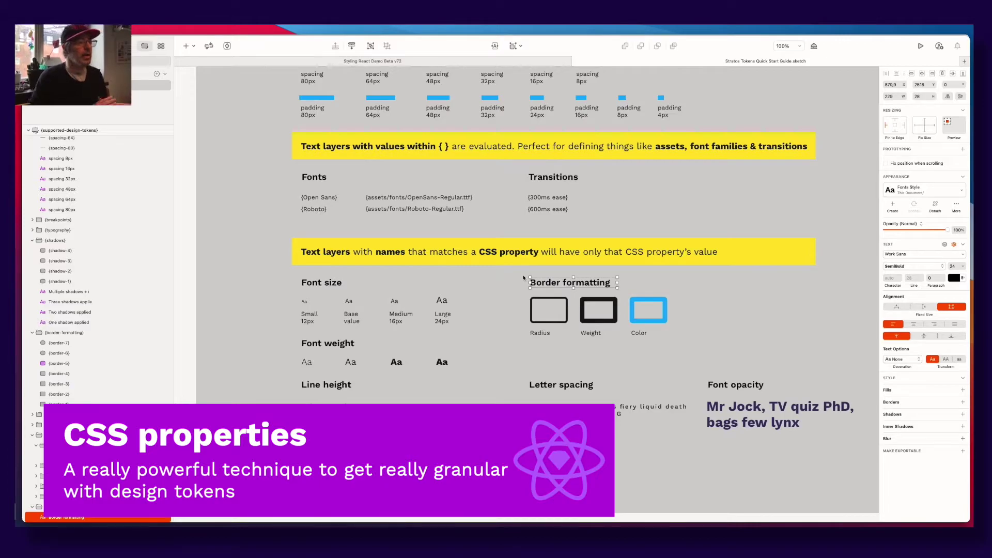
click(308, 362)
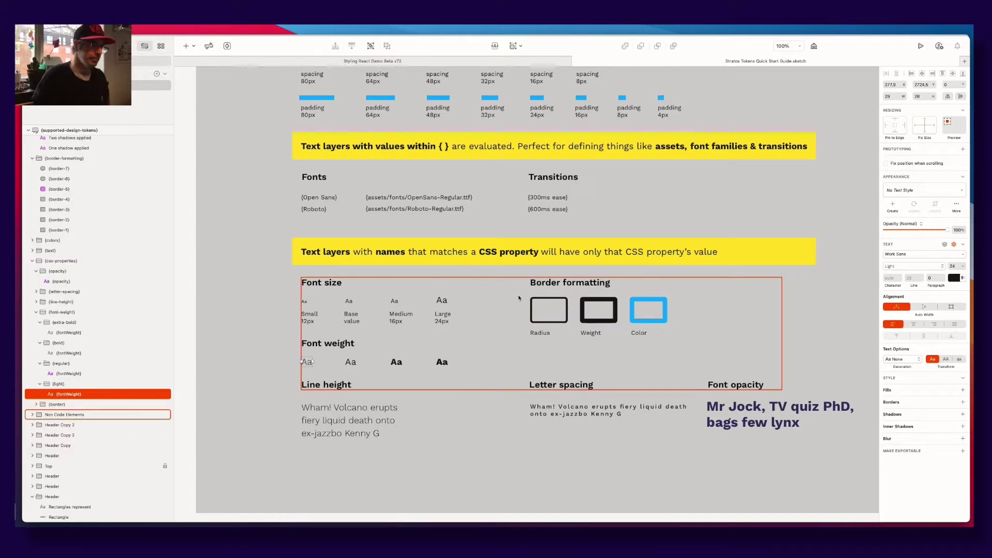
Step: Inspect the Radius, Weight, Color, Line height and Letter spacing samples, then switch to Stratos Tokens
click(554, 306)
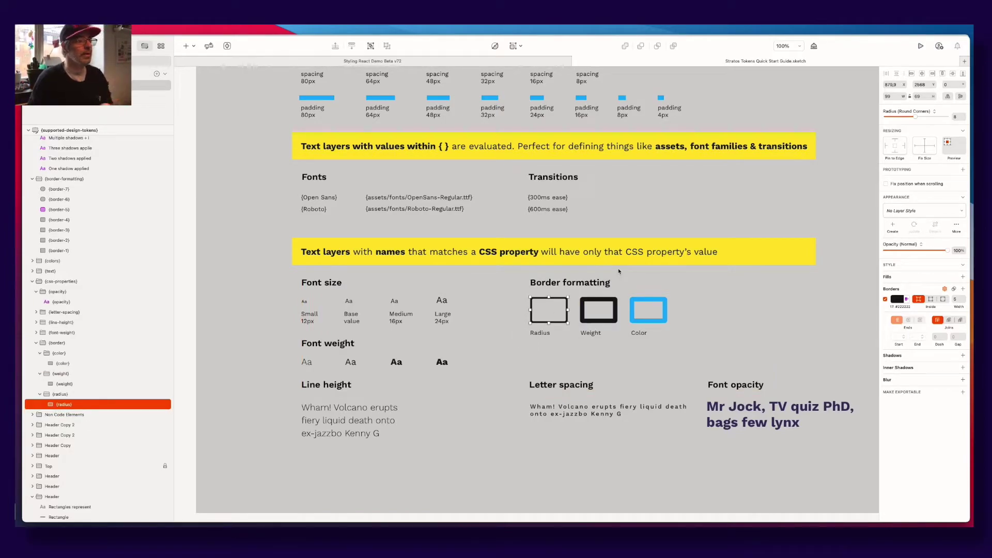
click(616, 307)
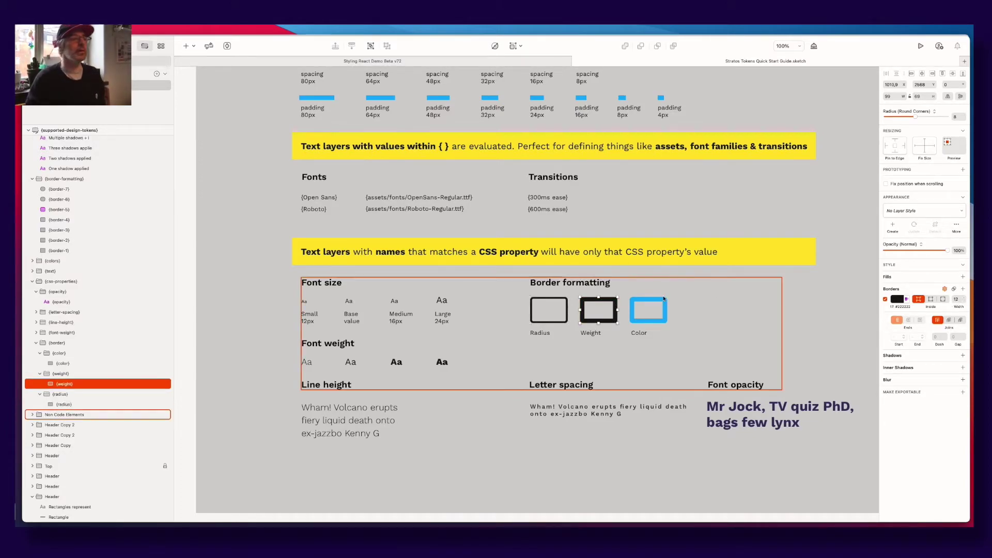
click(77, 364)
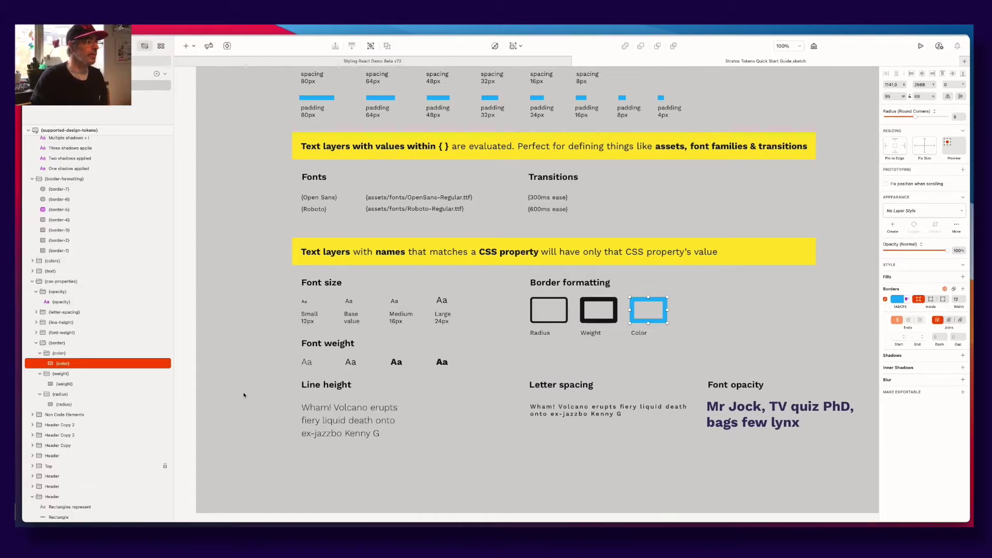
click(327, 410)
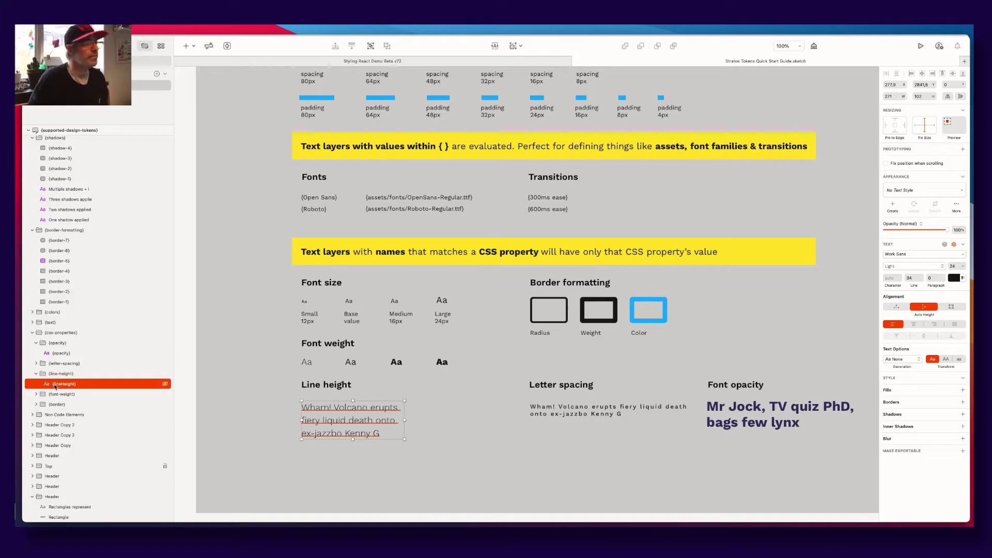
click(560, 407)
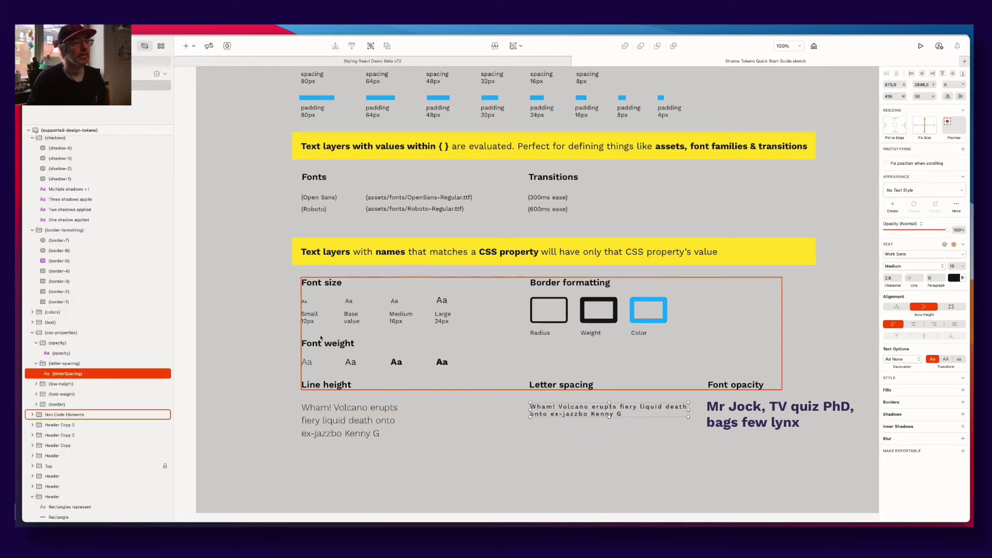
click(187, 268)
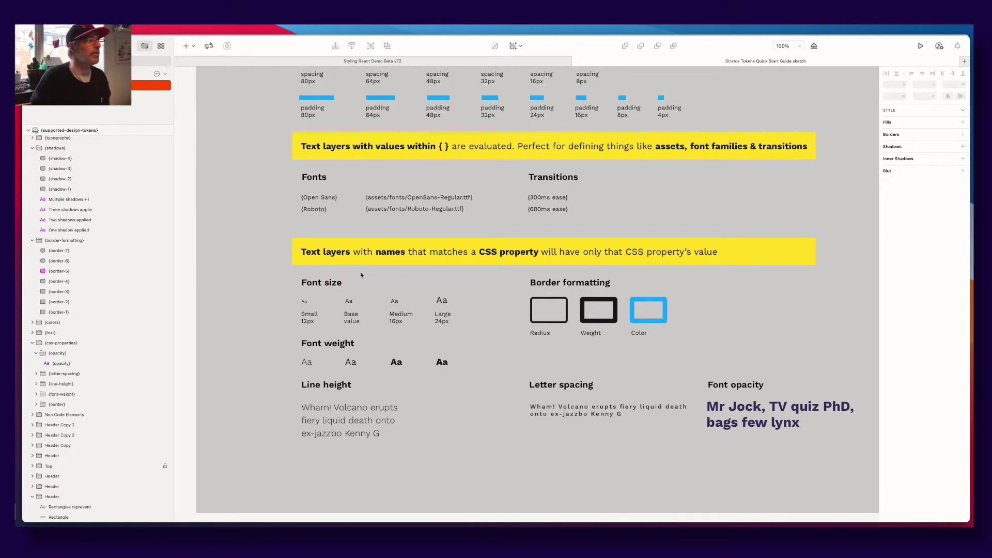
key(super+Tab)
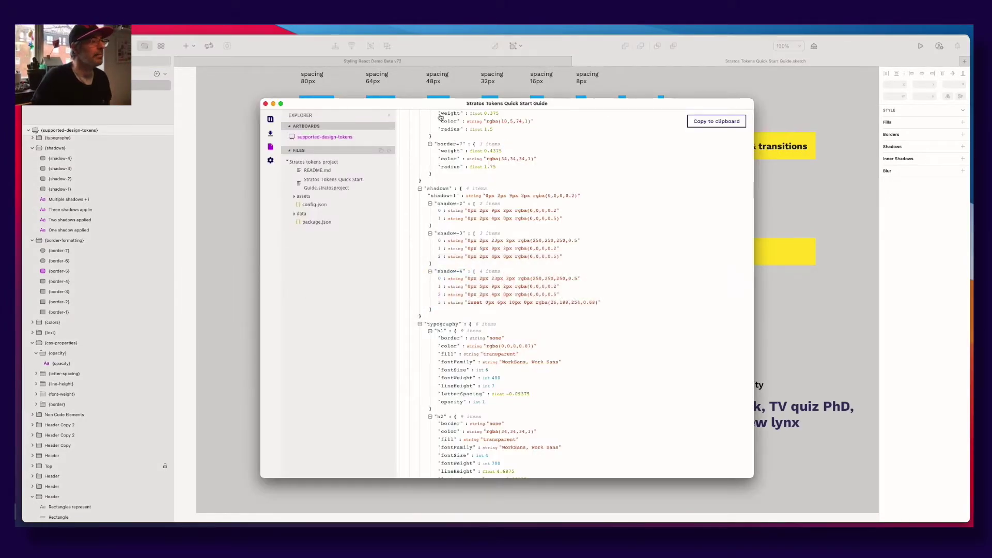
Step: Nudge the Stratos Tokens window and cycle through the open applications
drag(439, 106, 440, 108)
key(super+Tab)
key(Tab)
key(Tab)
key(Escape)
key(F11)
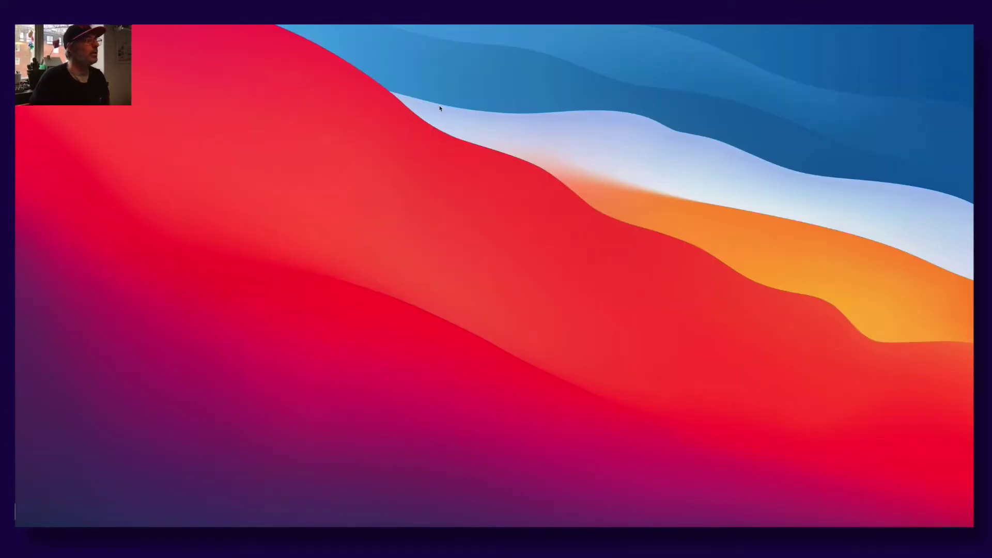
Step: Return to Stratos Tokens, scroll its JSON to the top, and turn on macOS Dark Mode
key(super+Tab)
scroll(411, 151, up, 15)
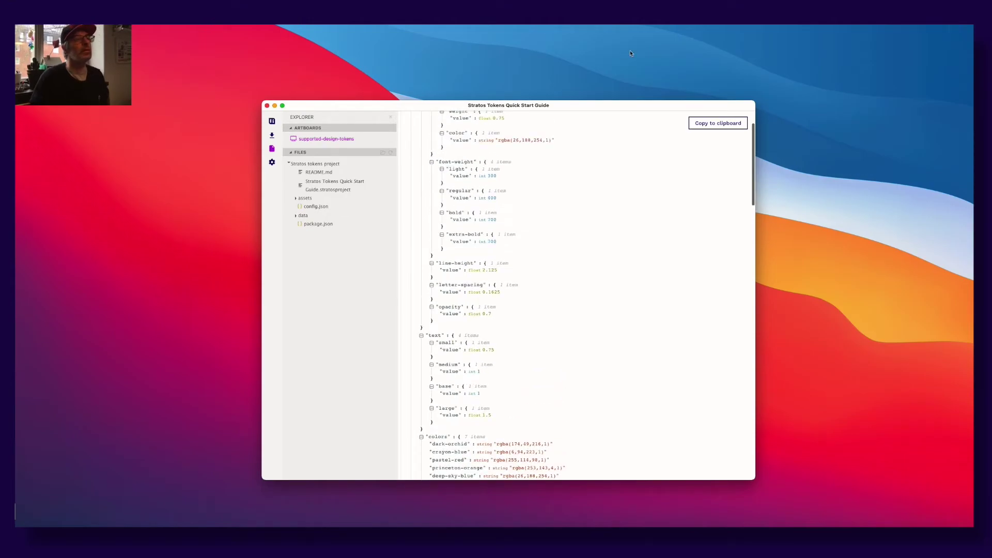
click(781, 27)
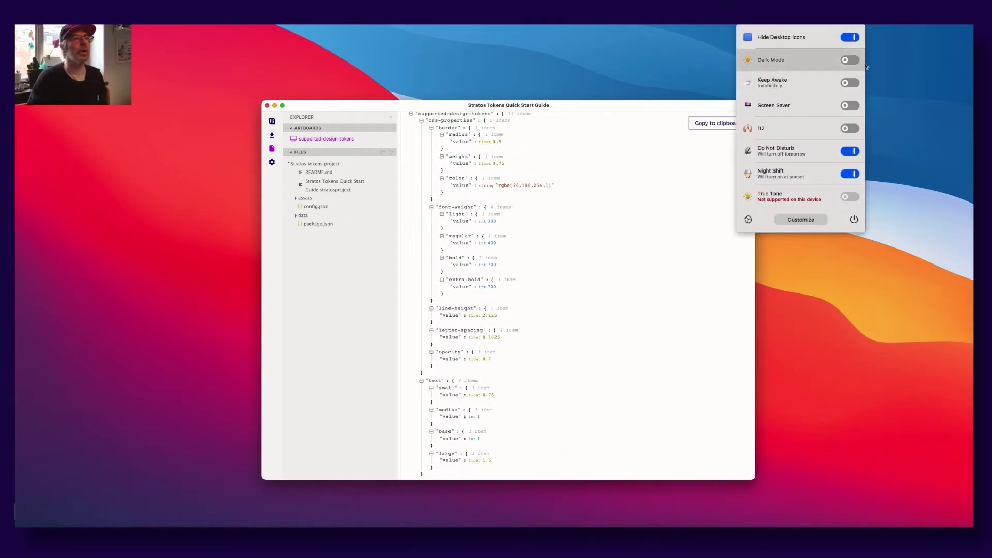
key(Return)
Step: Close the utilities panel, scroll the dark-mode JSON, and go to Latest Projects
click(589, 135)
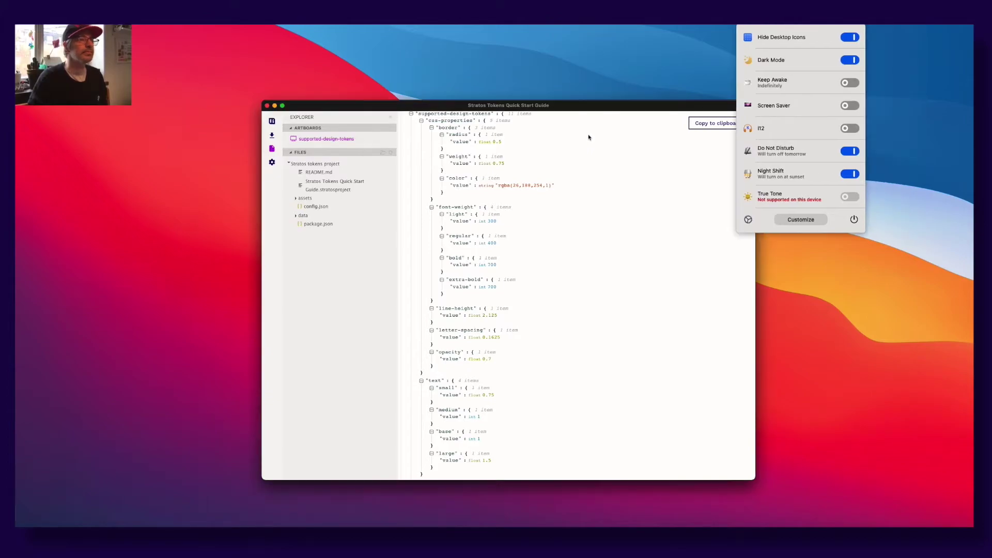
scroll(543, 181, down, 8)
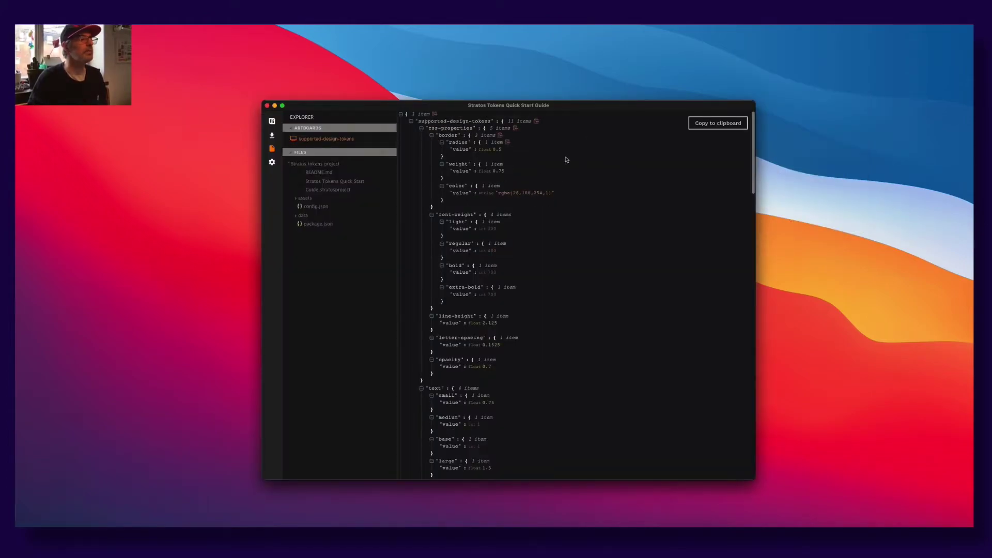
scroll(566, 160, up, 10)
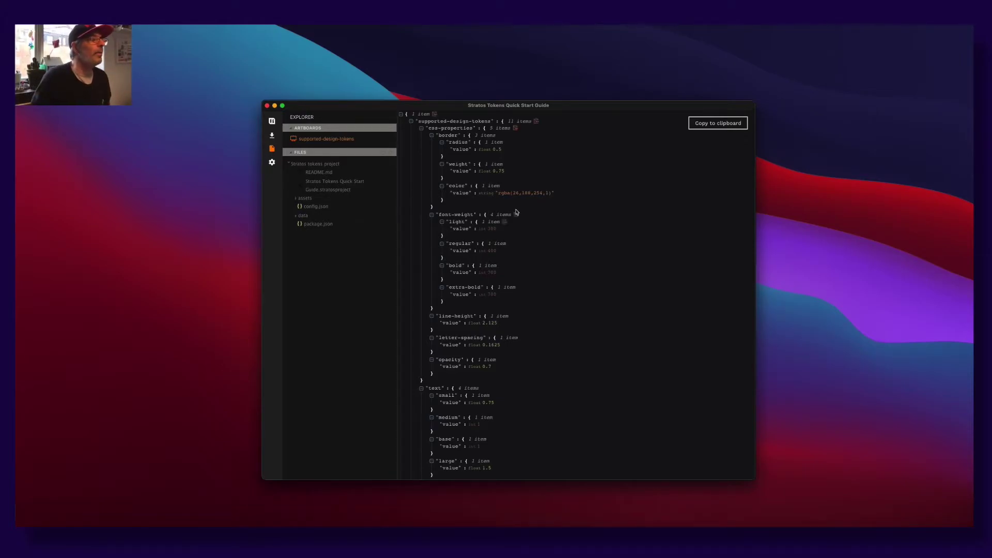
click(272, 121)
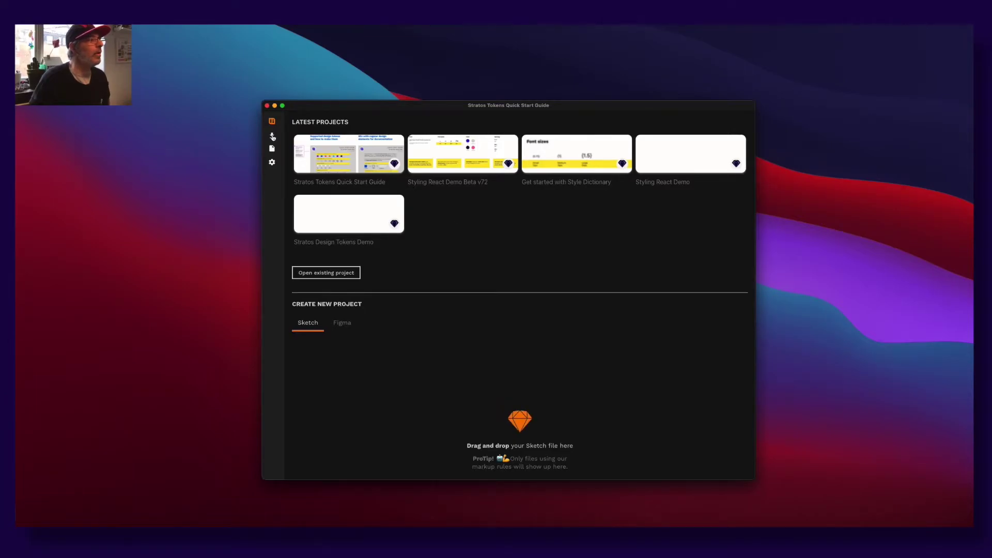
Step: Widen the Explorer file sidebar slightly beside the supported-design-tokens JSON tree
click(272, 136)
click(272, 152)
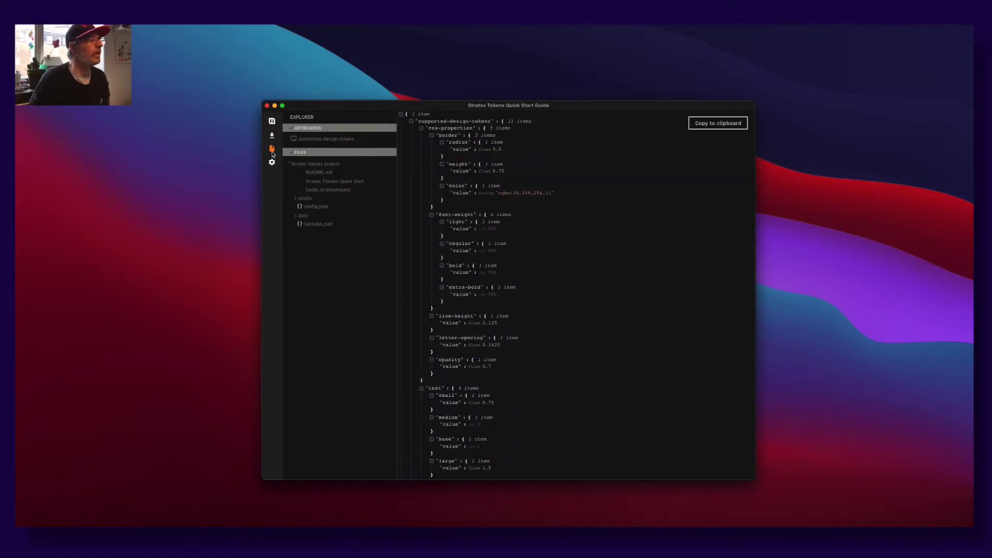
drag(398, 154, 421, 160)
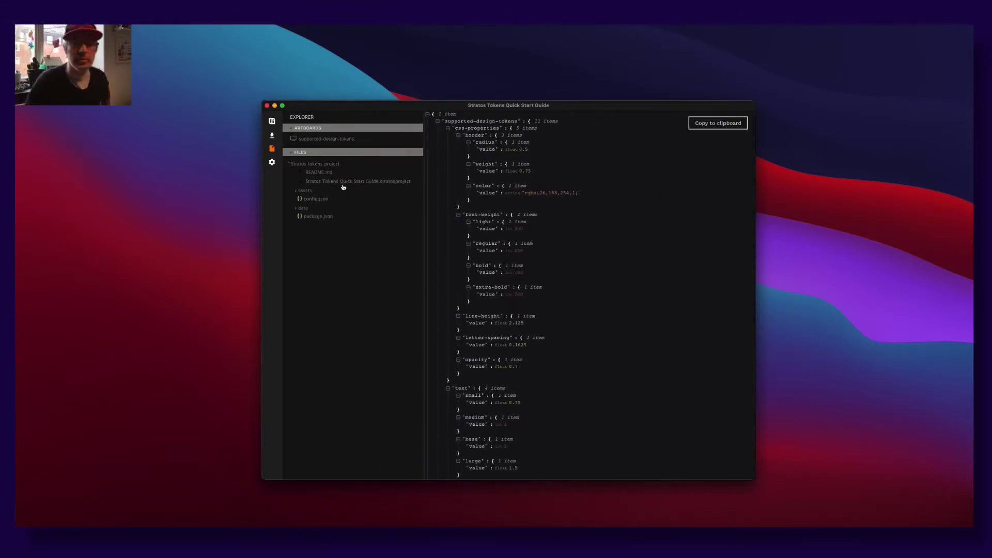
mouse_move(423, 164)
mouse_down()
mouse_move(412, 160)
mouse_move(427, 161)
mouse_up()
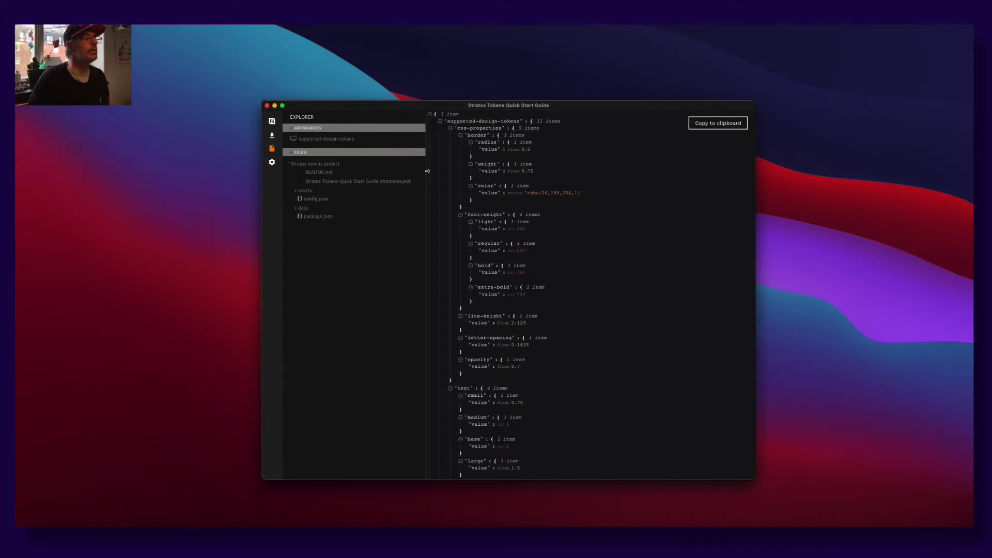
Step: Open README.md to read its Style Dictionary and Theo quick start, then bring up the app switcher
click(320, 174)
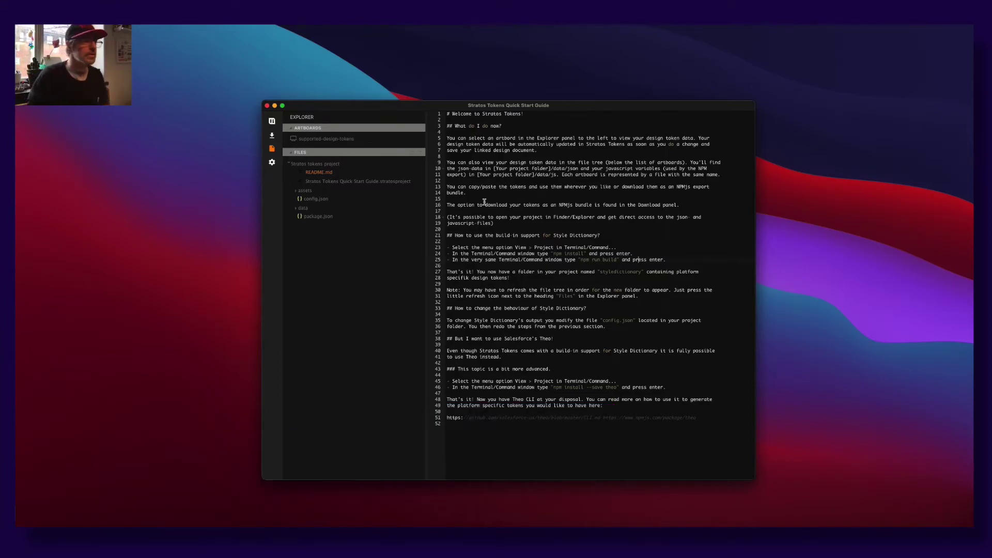
key(super+Tab)
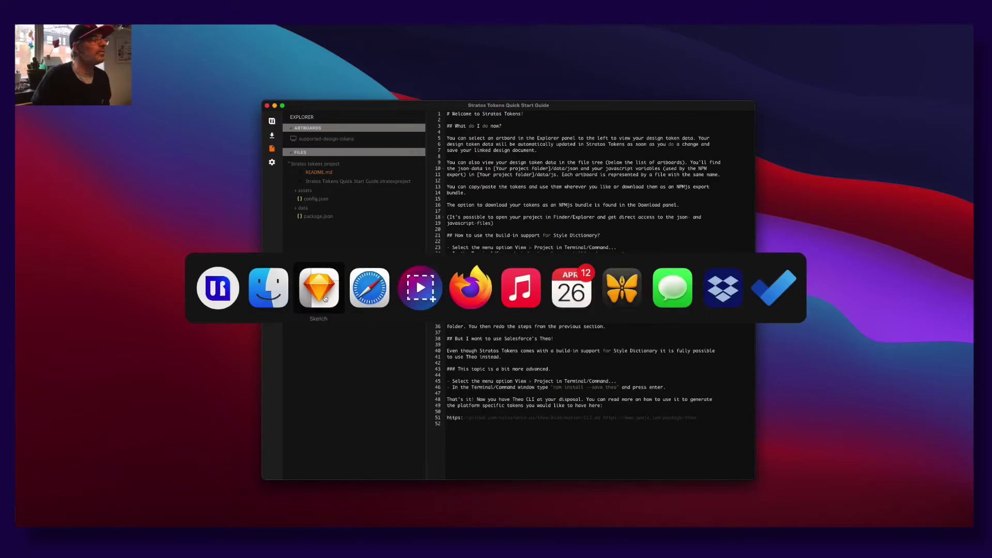
Step: Browse the Stratos Tokens 2021 features on the sketch2react.io page in Safari, then return to Sketch
click(383, 286)
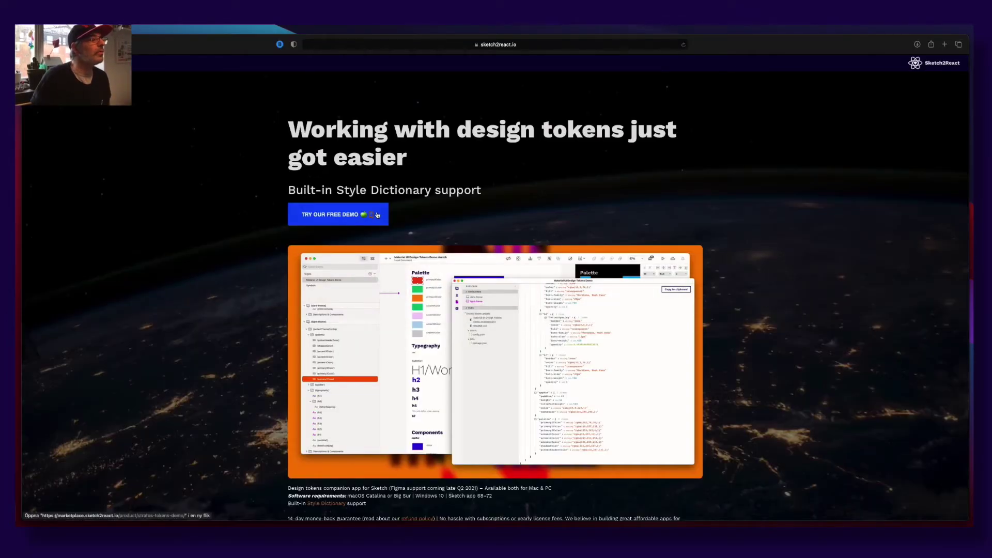
scroll(378, 215, down, 15)
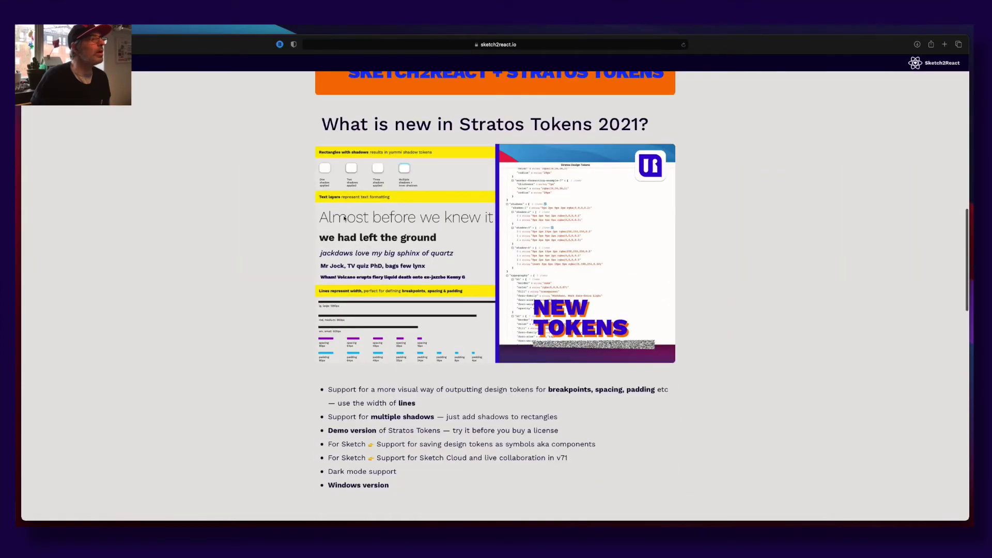
scroll(345, 218, up, 3)
scroll(308, 225, up, 6)
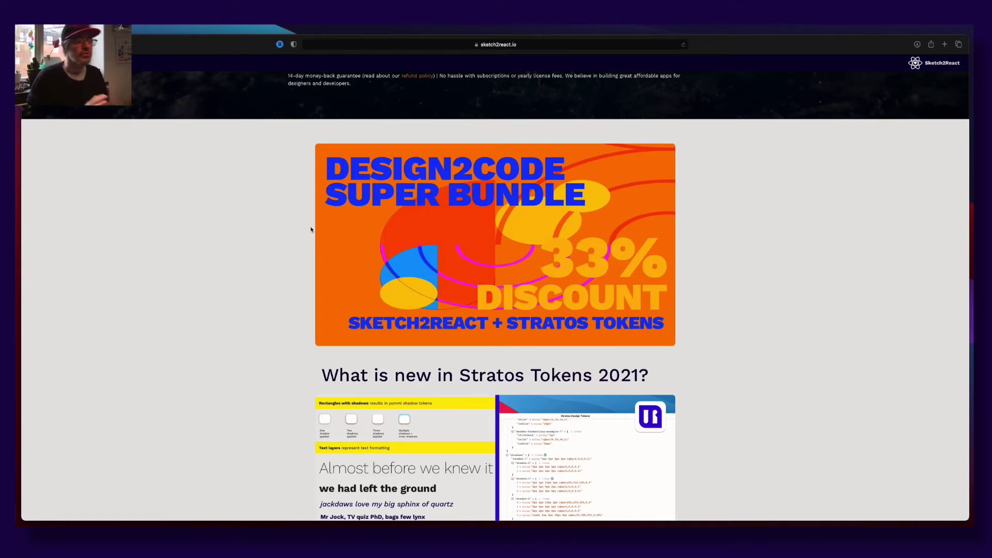
scroll(351, 223, down, 10)
scroll(385, 215, up, 1)
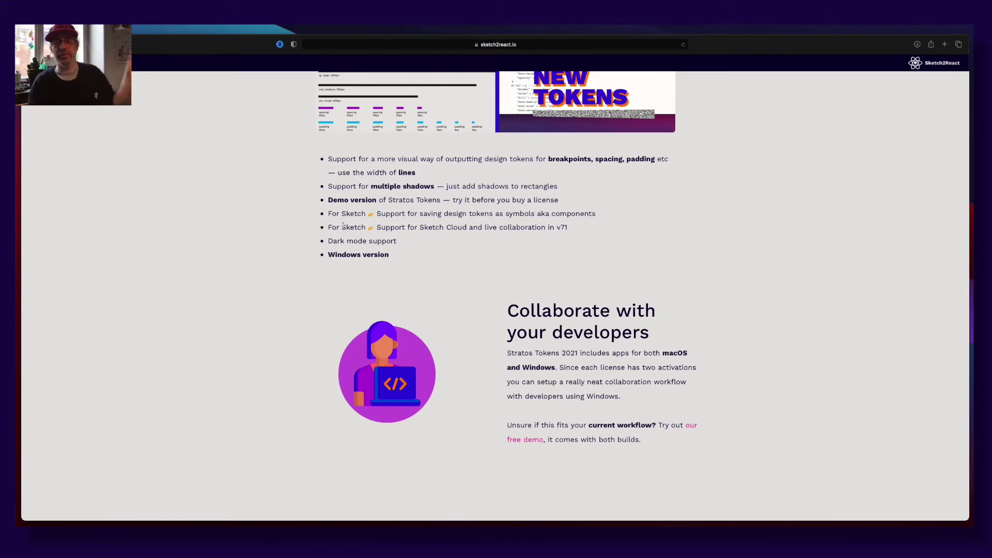
key(super+Tab)
key(super+Tab)
key(super+Tab)
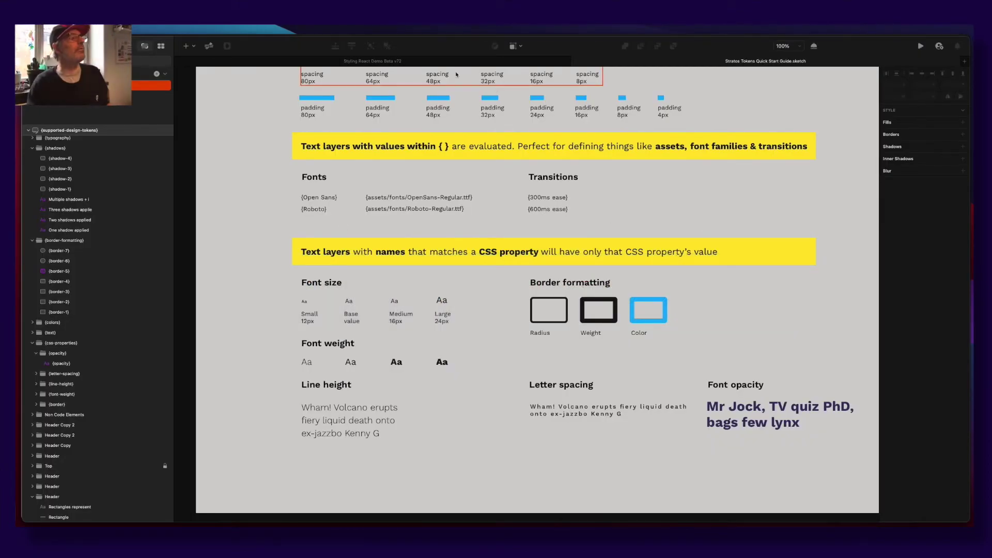
Step: In Styling React Demo Beta v72, open Assistants, reposition and enlarge it, and collapse the Rectangle issues
click(434, 62)
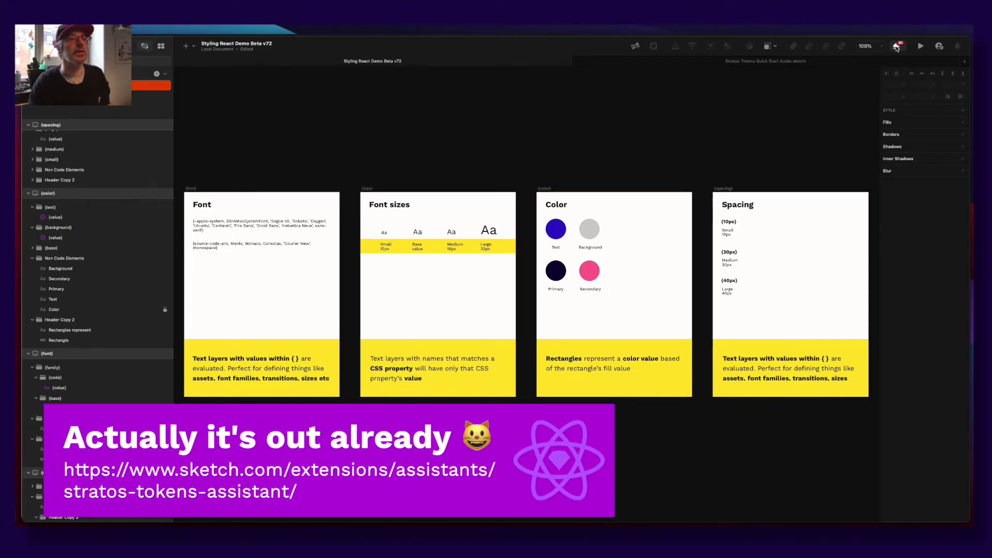
click(897, 47)
drag(797, 207, 748, 141)
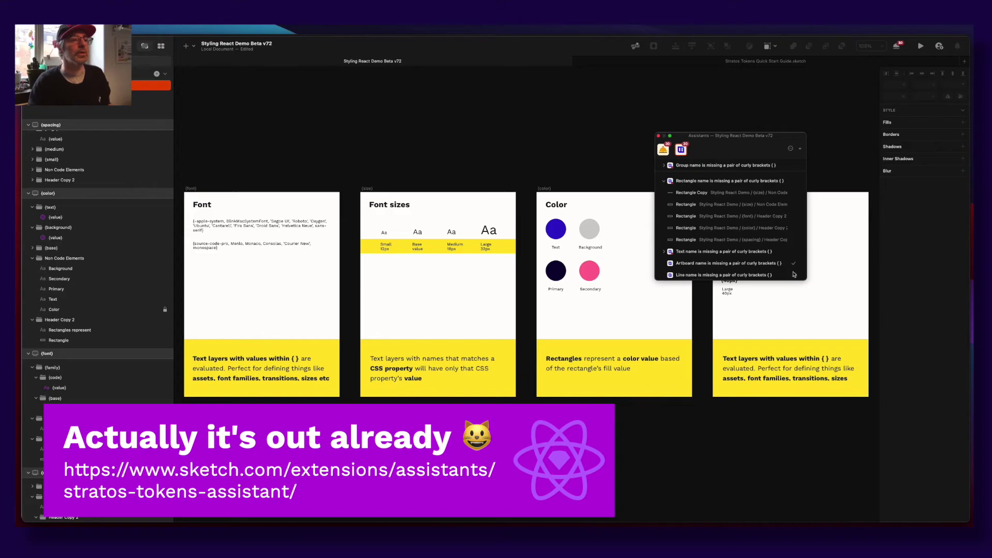
drag(807, 280, 879, 379)
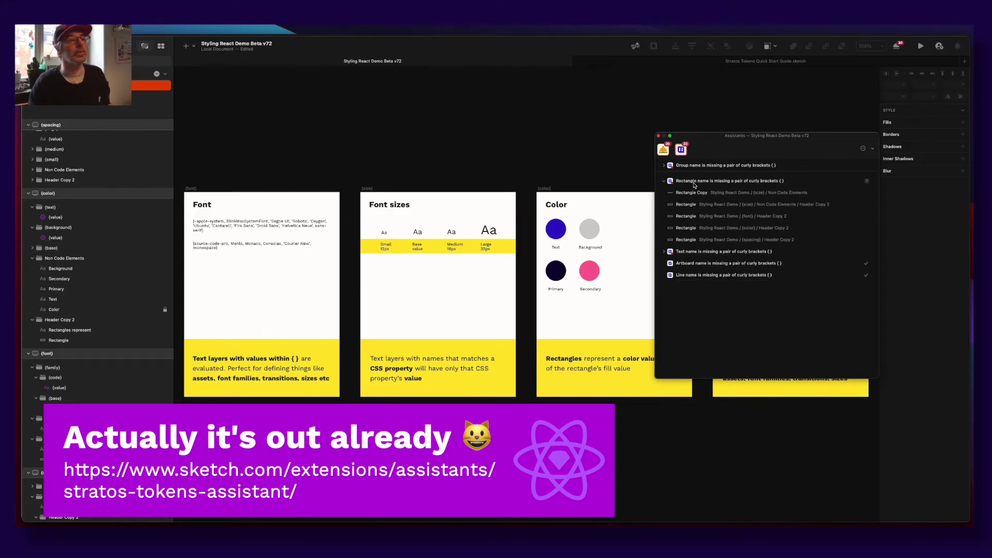
click(697, 182)
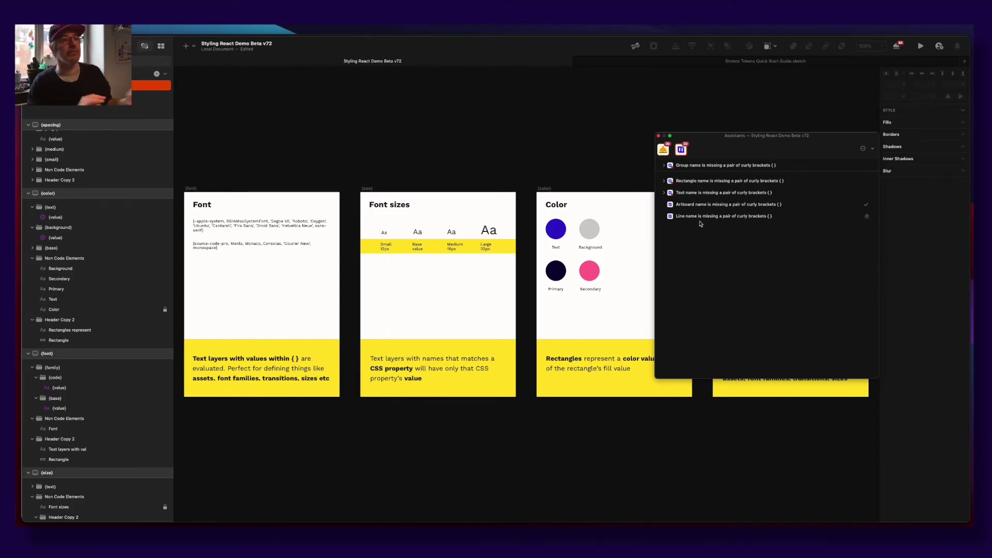
mouse_move(701, 223)
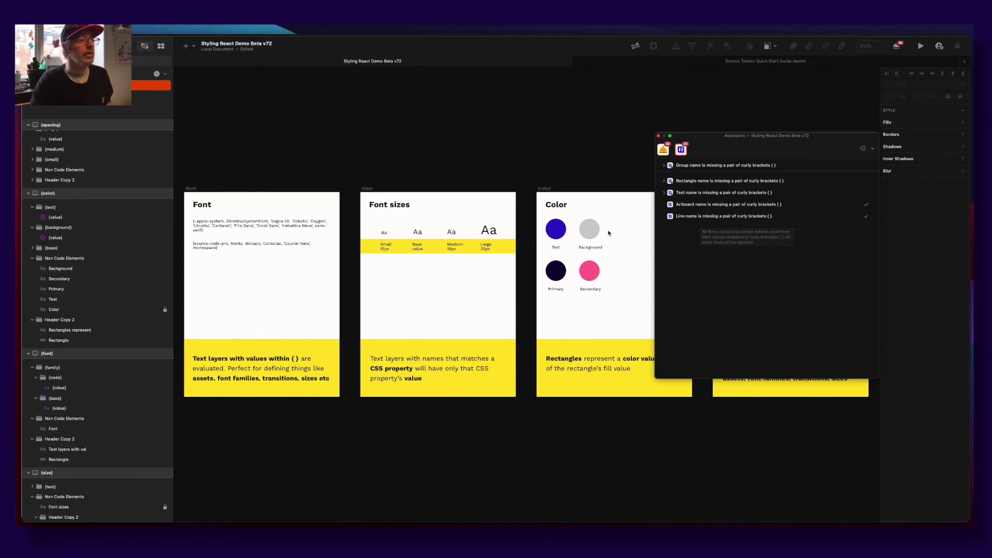
Step: Expand the missing-curly-bracket group-name issues and jump to Header Copy 2 on the Font artboard
click(559, 344)
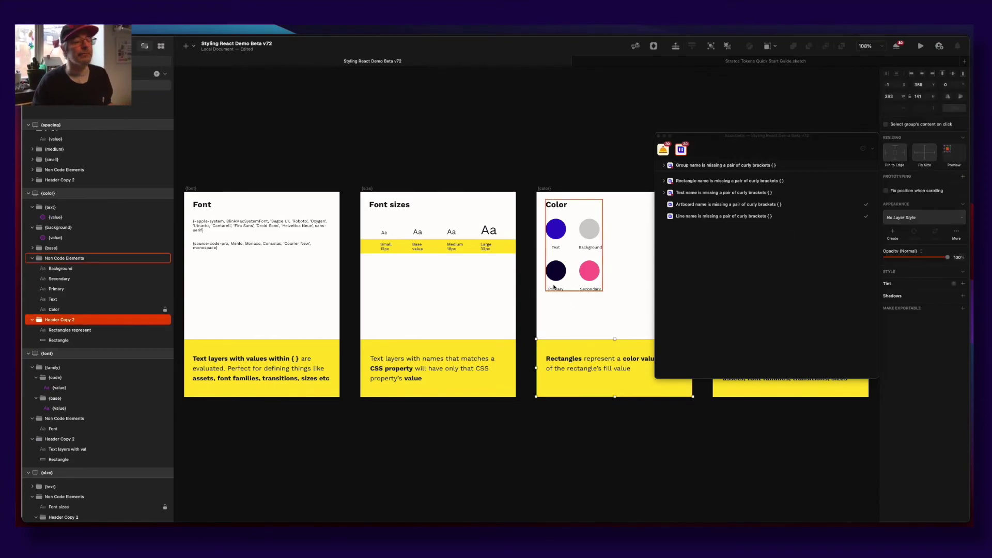
drag(728, 142, 776, 134)
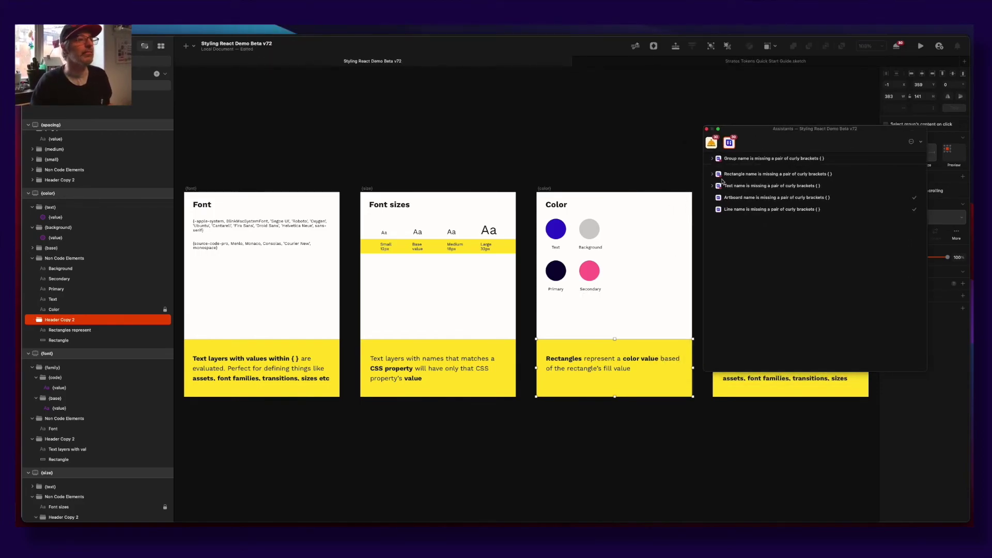
click(710, 159)
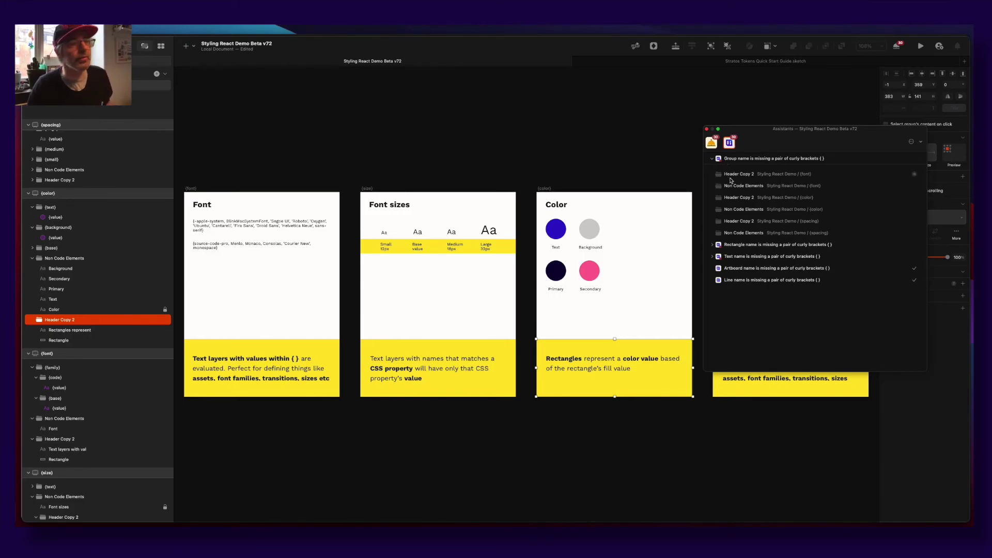
click(735, 176)
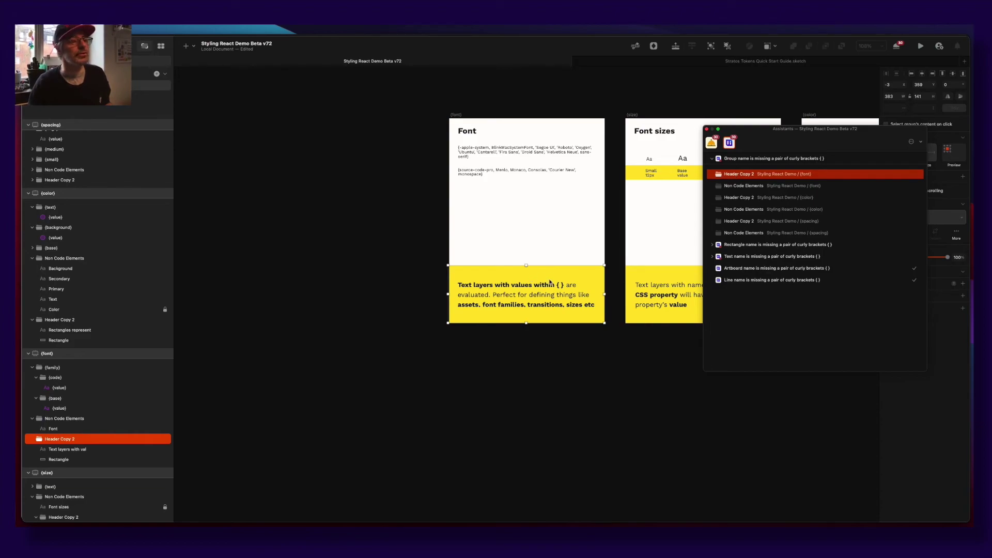
Step: Ignore the Header Copy 2 and Non Code Elements issues for the font artboard
right_click(731, 175)
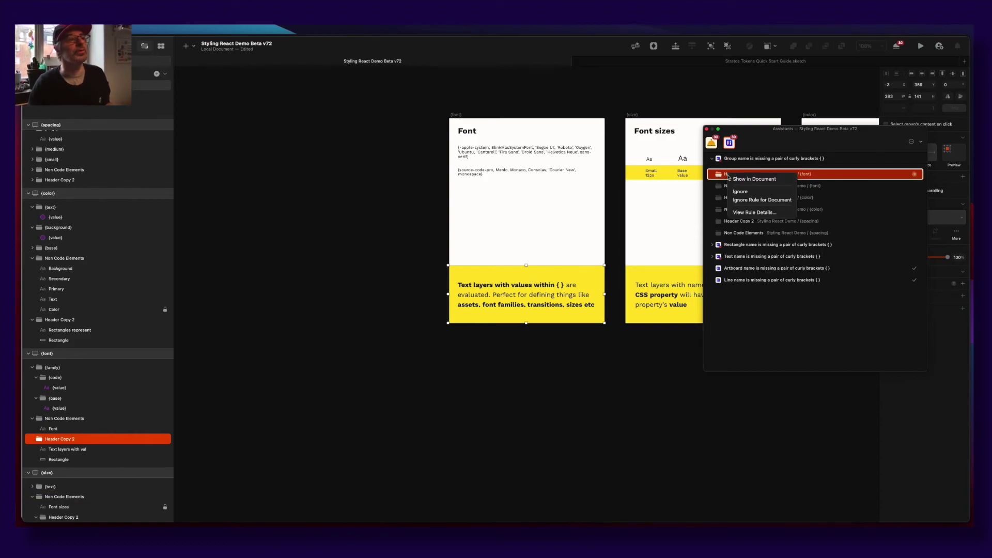
click(769, 197)
click(743, 186)
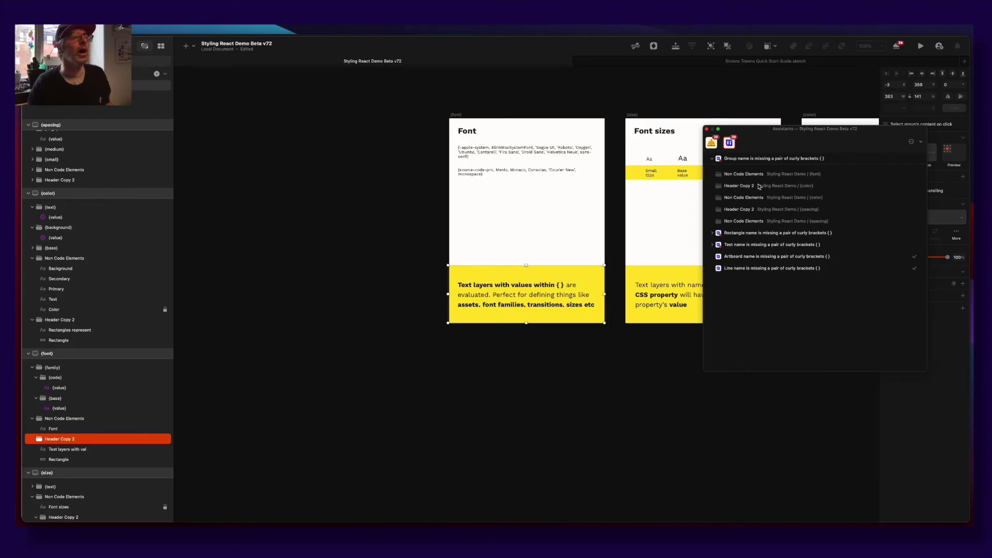
click(741, 176)
right_click(740, 176)
click(633, 251)
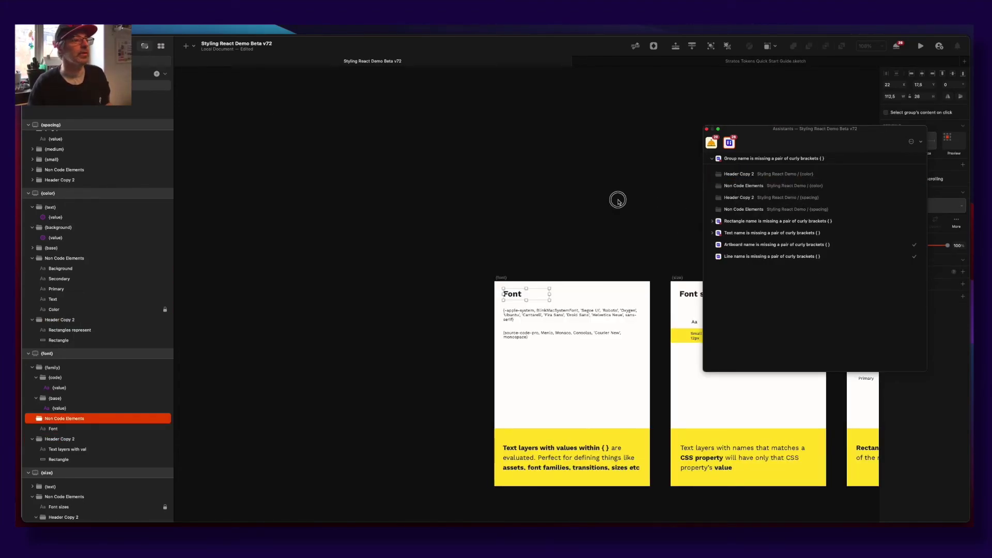
Step: Pan to show the Font, Font sizes, Color and Spacing artboards, then close Assistants
click(651, 248)
drag(651, 248, 534, 162)
drag(640, 157, 491, 180)
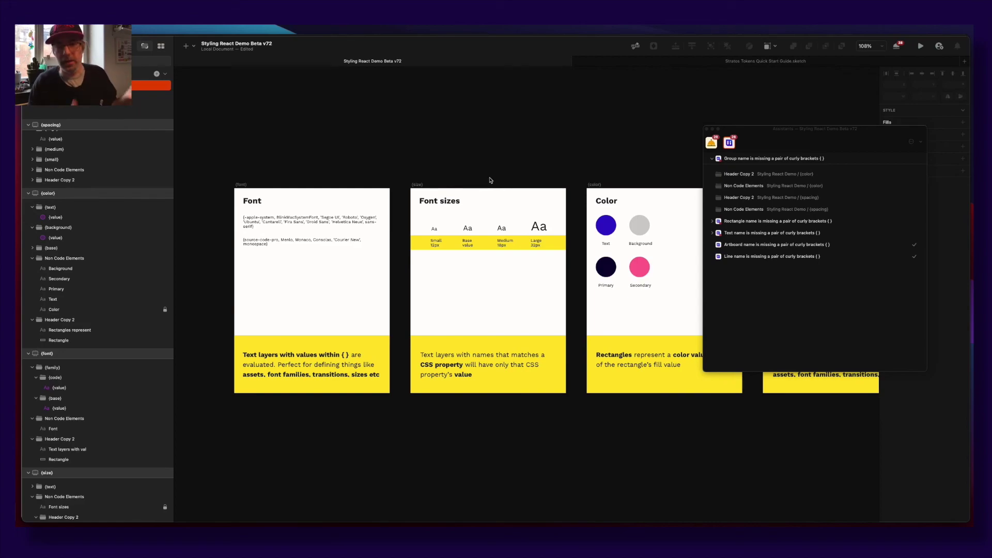
click(713, 132)
click(706, 129)
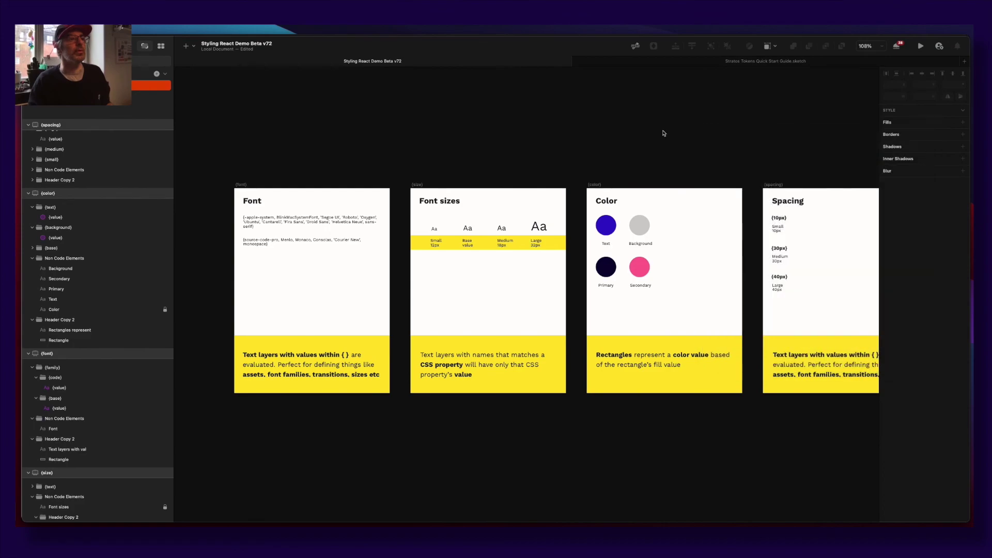